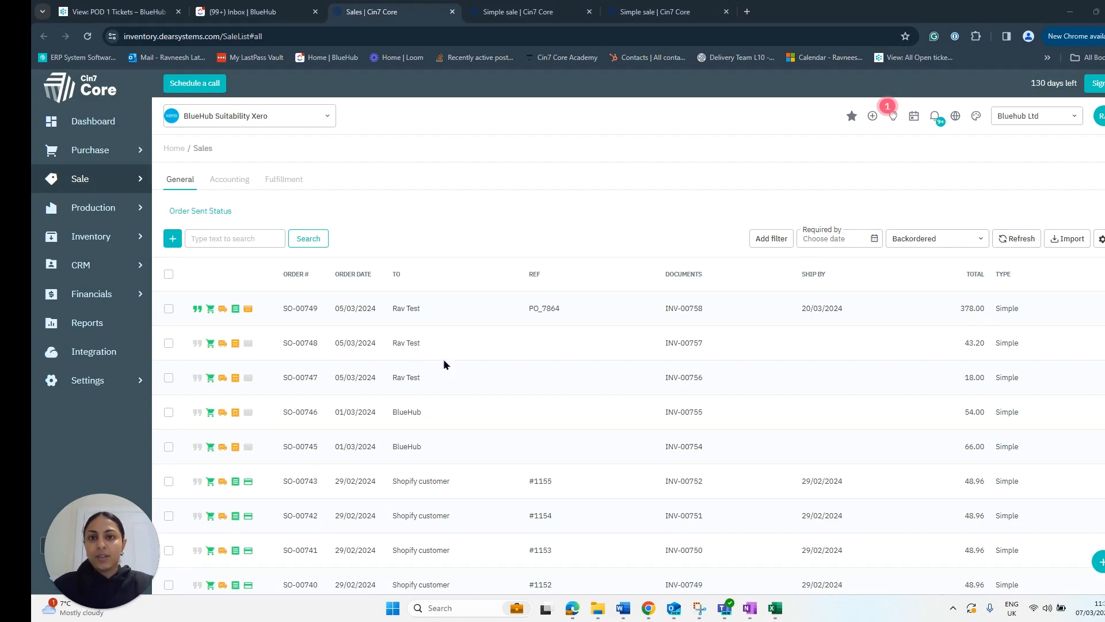
Step: Review the backordered Skin Gift Set sale's order line and the product's stock details
{"action": "left_click", "coordinate": [533, 8]}
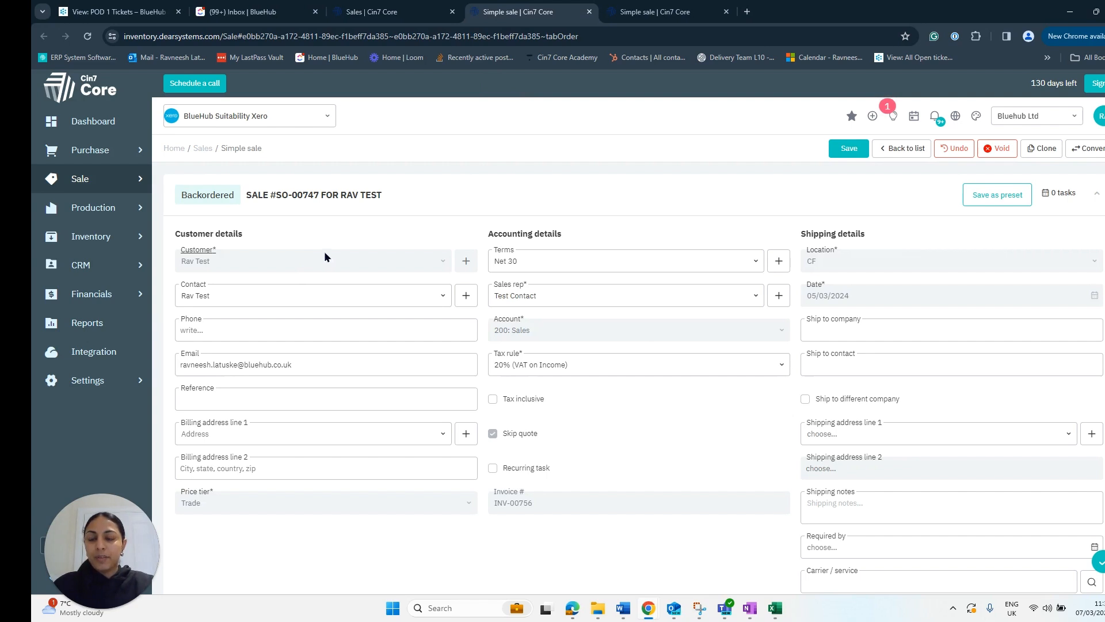
{"action": "scroll", "coordinate": [565, 212], "scroll_direction": "down", "scroll_amount": 2}
{"action": "scroll", "coordinate": [562, 213], "scroll_direction": "down", "scroll_amount": 5}
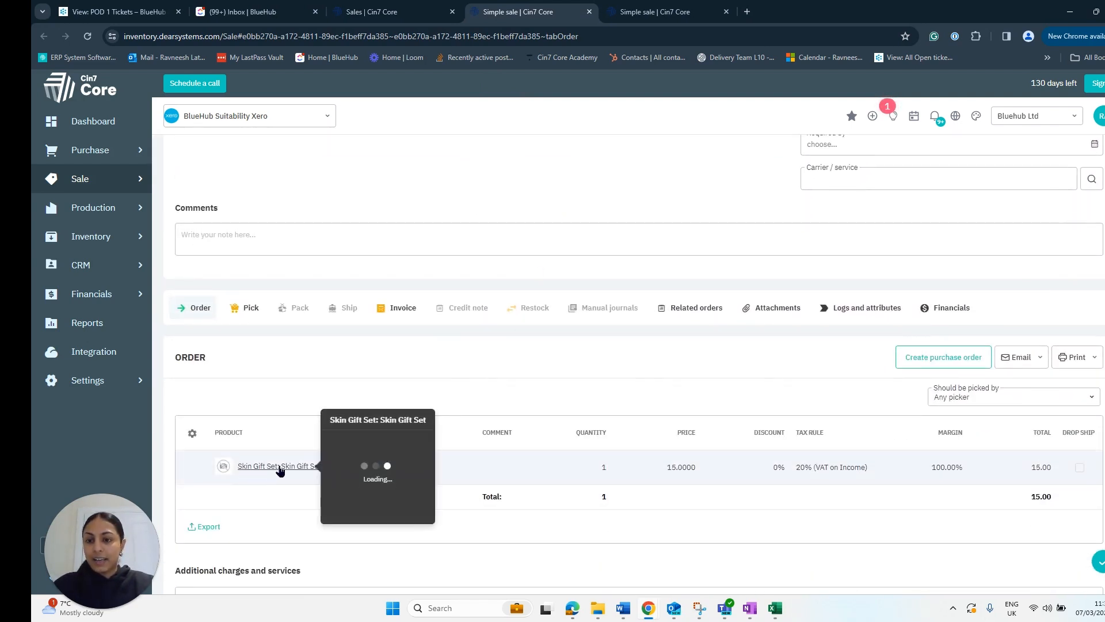
{"action": "mouse_move", "coordinate": [279, 469]}
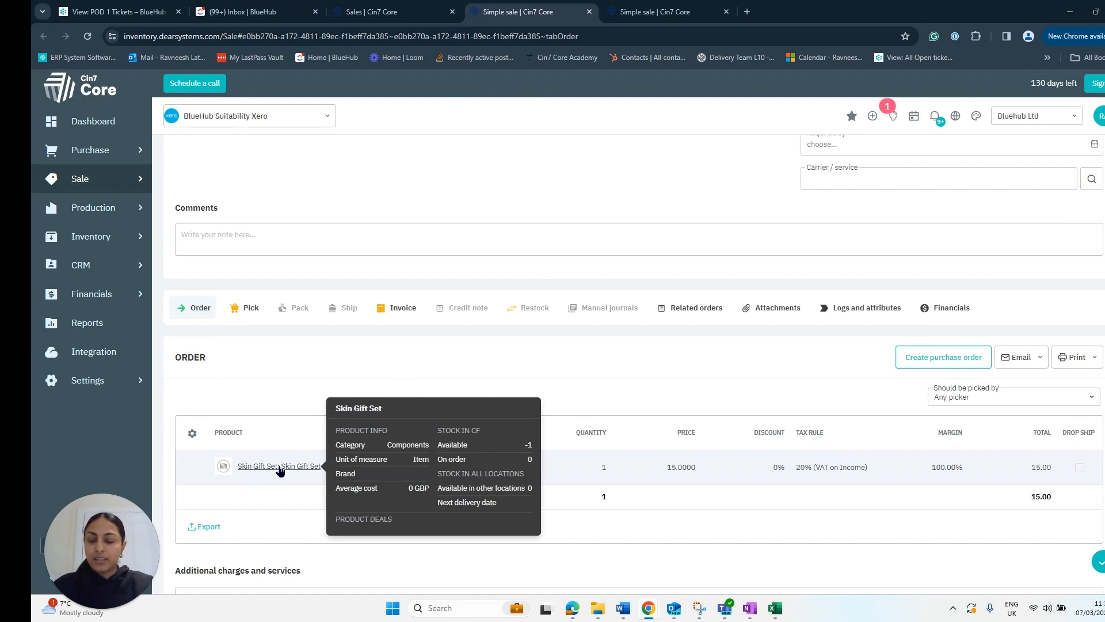
Step: Review the order line of the backordered Gel Polish sale
{"action": "left_click", "coordinate": [653, 12]}
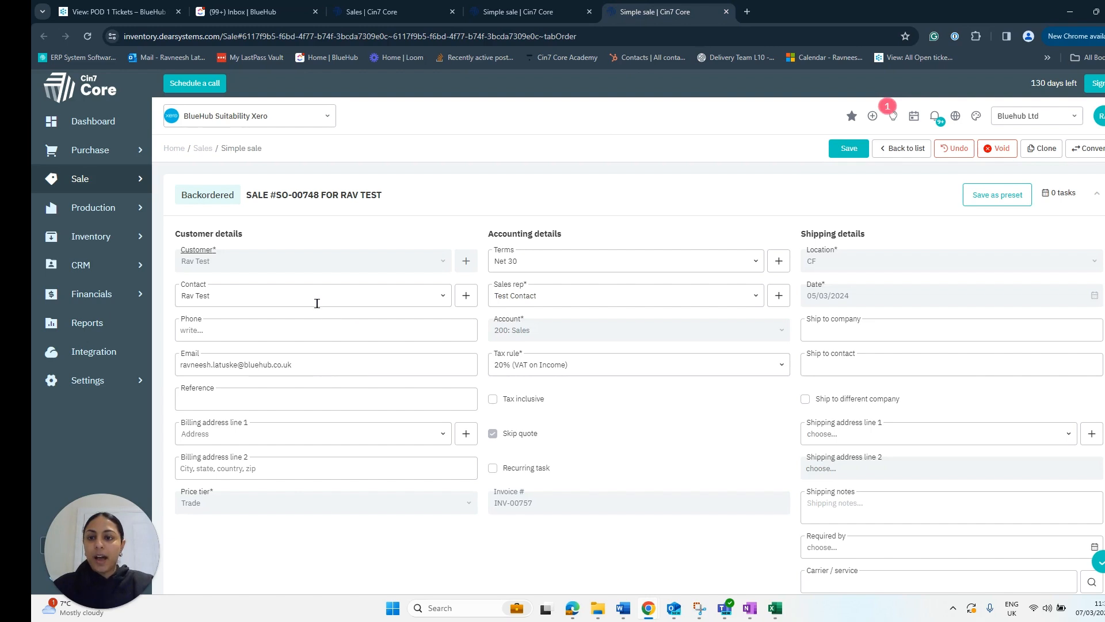
{"action": "scroll", "coordinate": [317, 303], "scroll_direction": "down", "scroll_amount": 7}
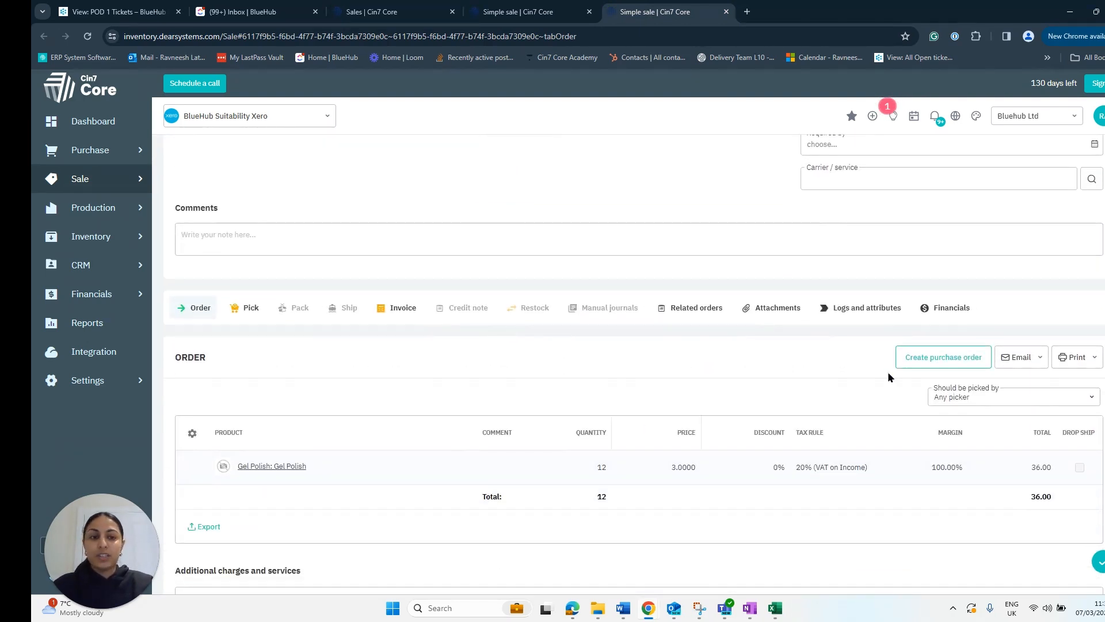
{"action": "scroll", "coordinate": [633, 403], "scroll_direction": "up", "scroll_amount": 7}
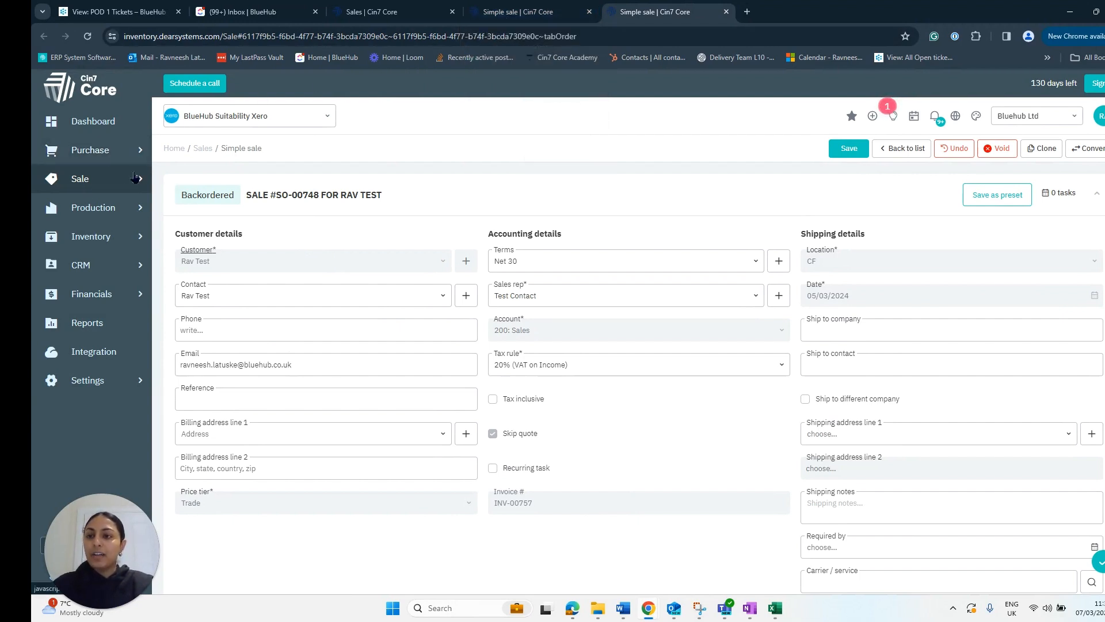
Step: Open the Reorder backordered page in a separate browser tab and review its customer, product tag and location filters
{"action": "left_click", "coordinate": [89, 154]}
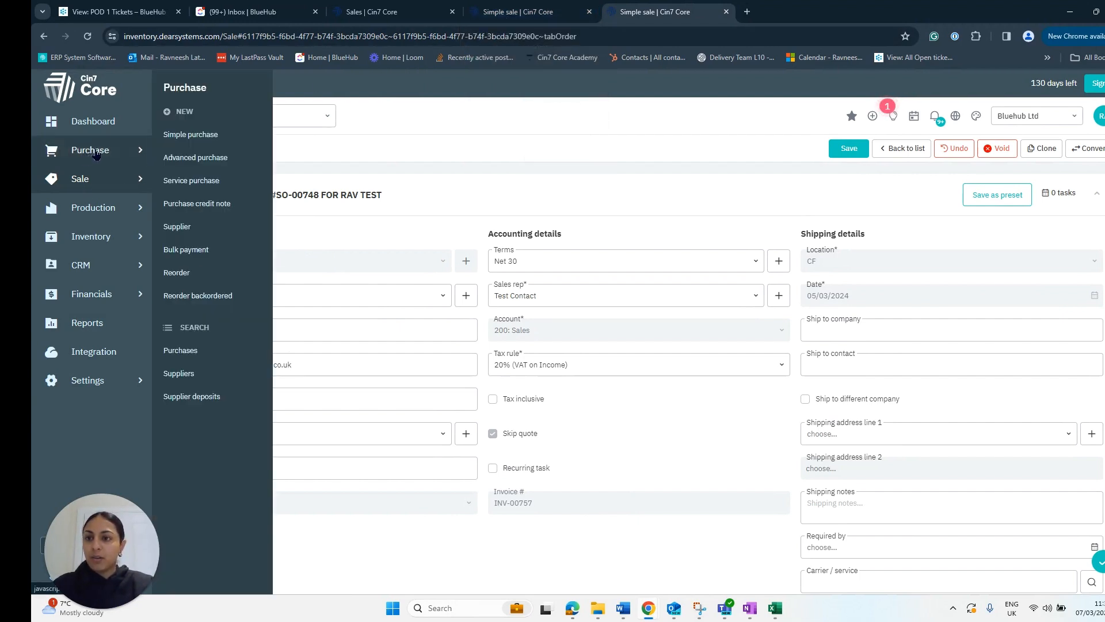
{"action": "right_click", "coordinate": [185, 302]}
{"action": "left_click", "coordinate": [246, 316]}
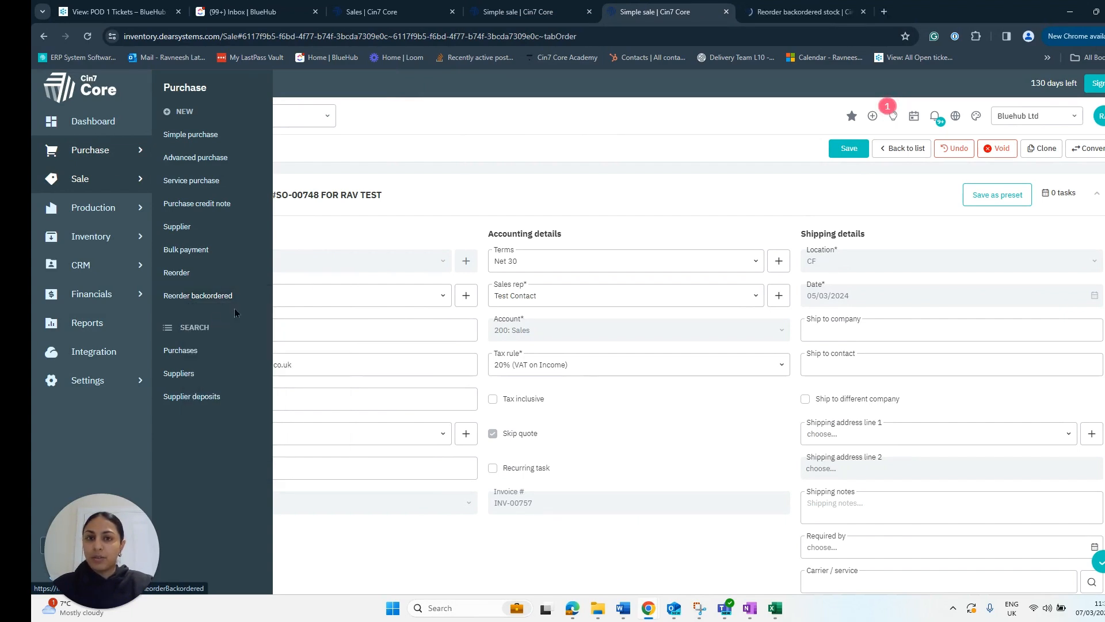
{"action": "left_click", "coordinate": [803, 12]}
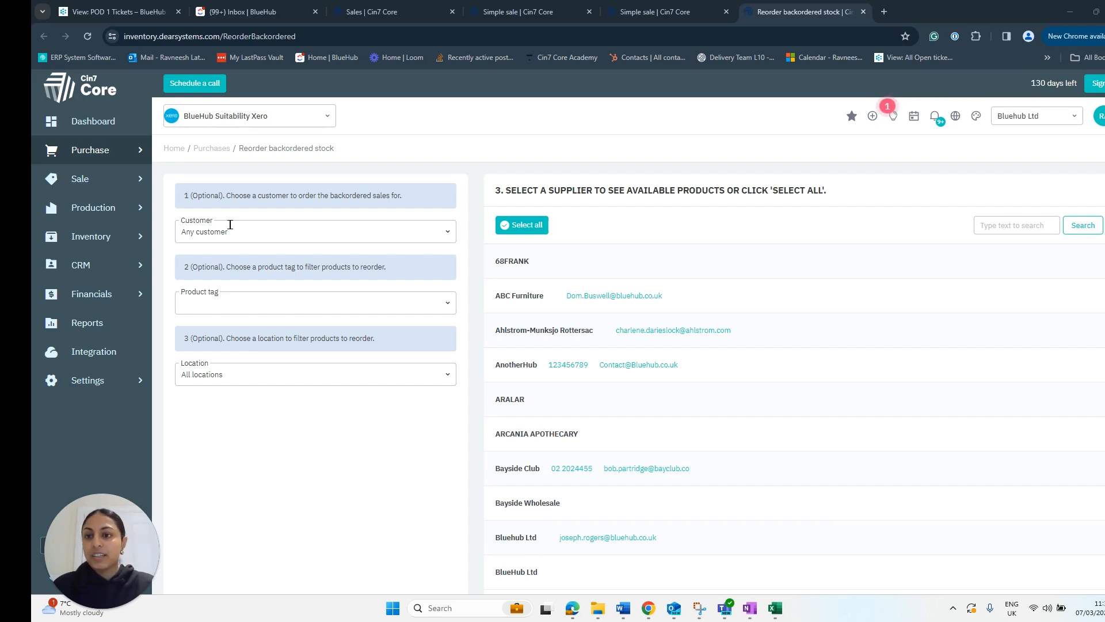
{"action": "scroll", "coordinate": [236, 248], "scroll_direction": "down", "scroll_amount": 1}
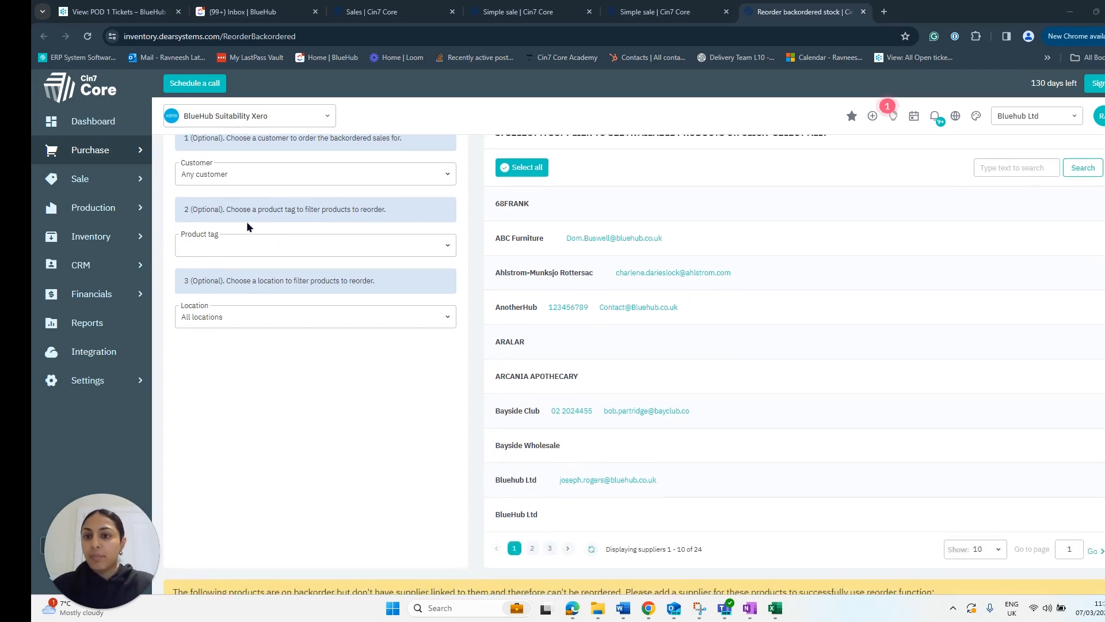
{"action": "scroll", "coordinate": [205, 319], "scroll_direction": "down", "scroll_amount": 1}
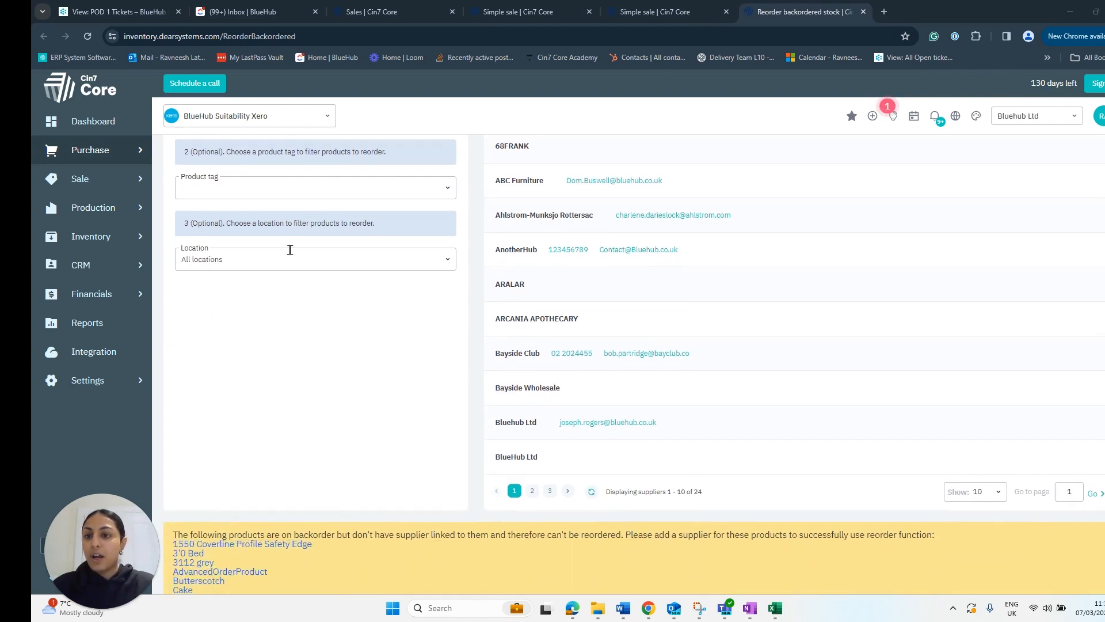
{"action": "scroll", "coordinate": [271, 309], "scroll_direction": "up", "scroll_amount": 2}
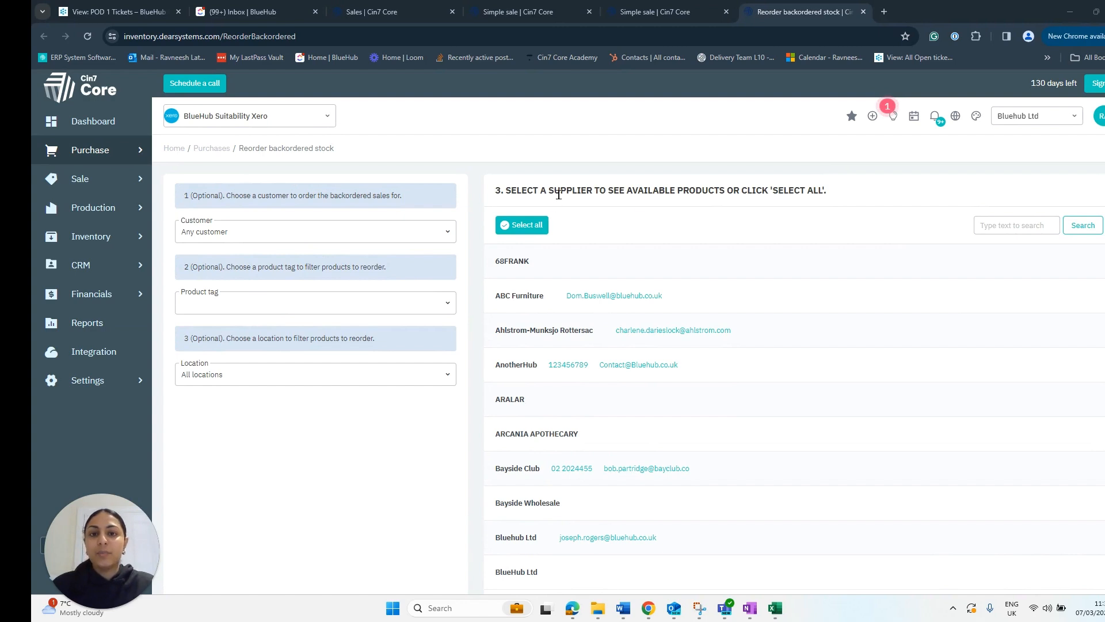
Step: Select the supplier Nail Lab and reorder its backordered Gel Polish product
{"action": "scroll", "coordinate": [703, 205], "scroll_direction": "down", "scroll_amount": 1}
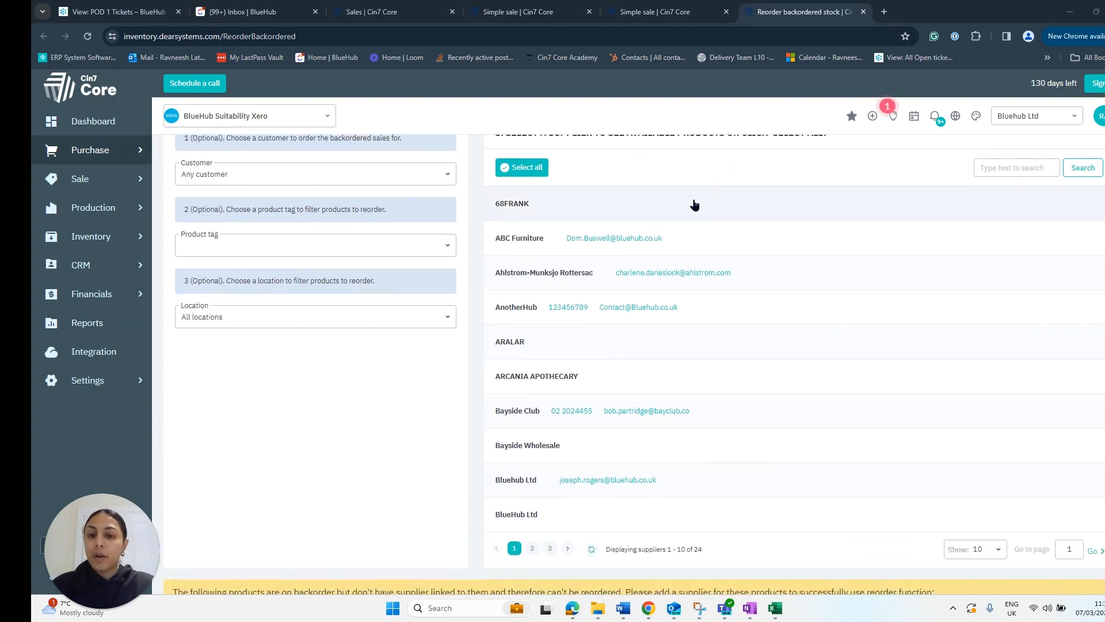
{"action": "scroll", "coordinate": [284, 380], "scroll_direction": "down", "scroll_amount": 1}
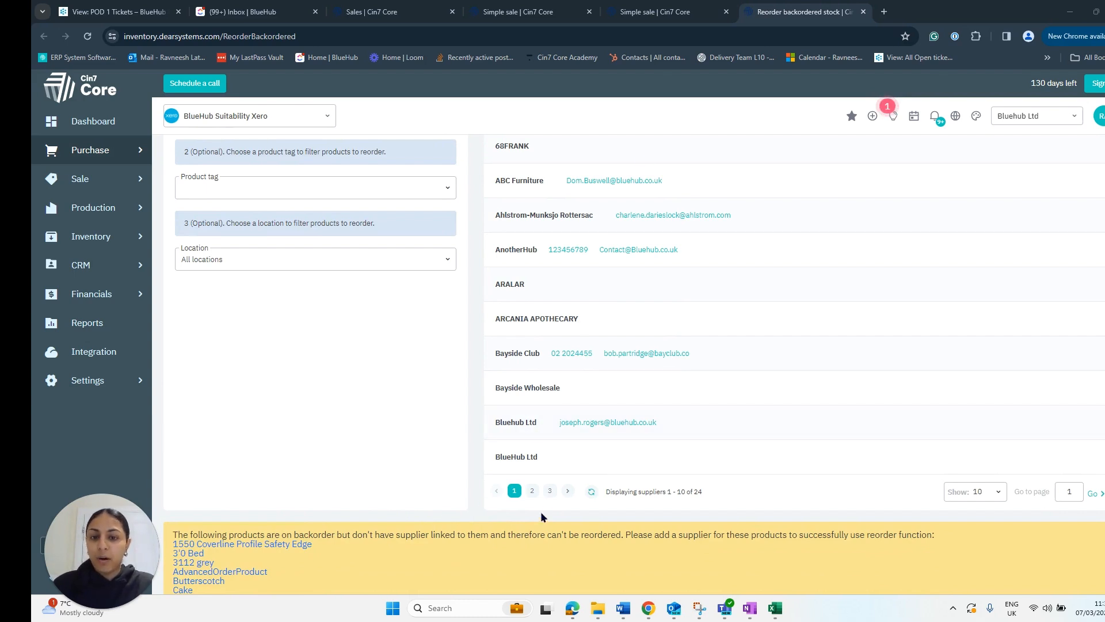
{"action": "left_click", "coordinate": [549, 493]}
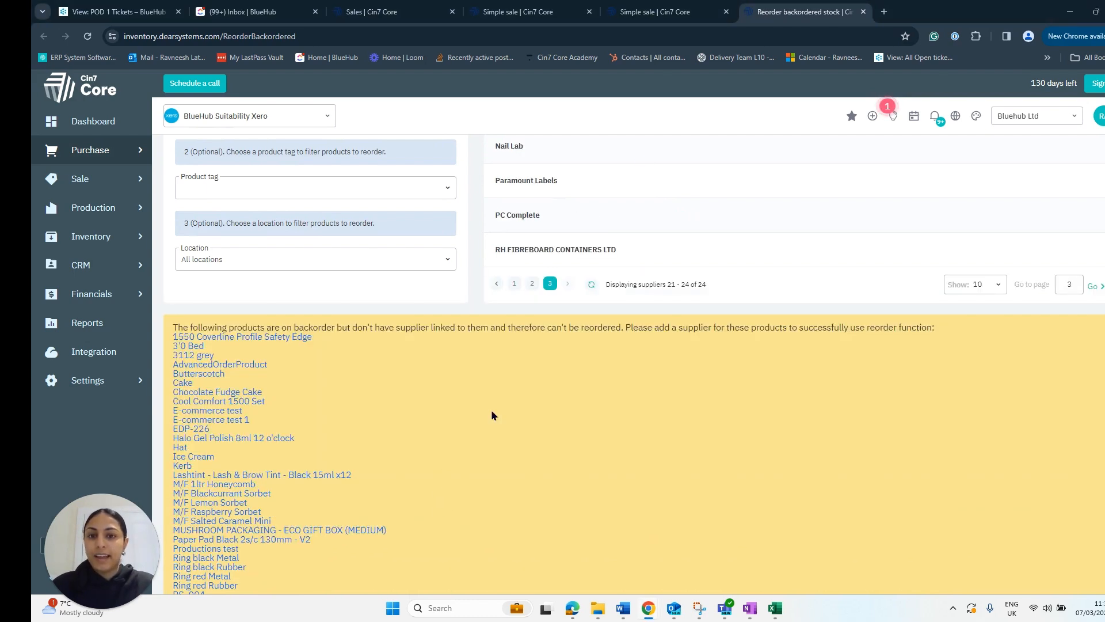
{"action": "scroll", "coordinate": [444, 311], "scroll_direction": "up", "scroll_amount": 2}
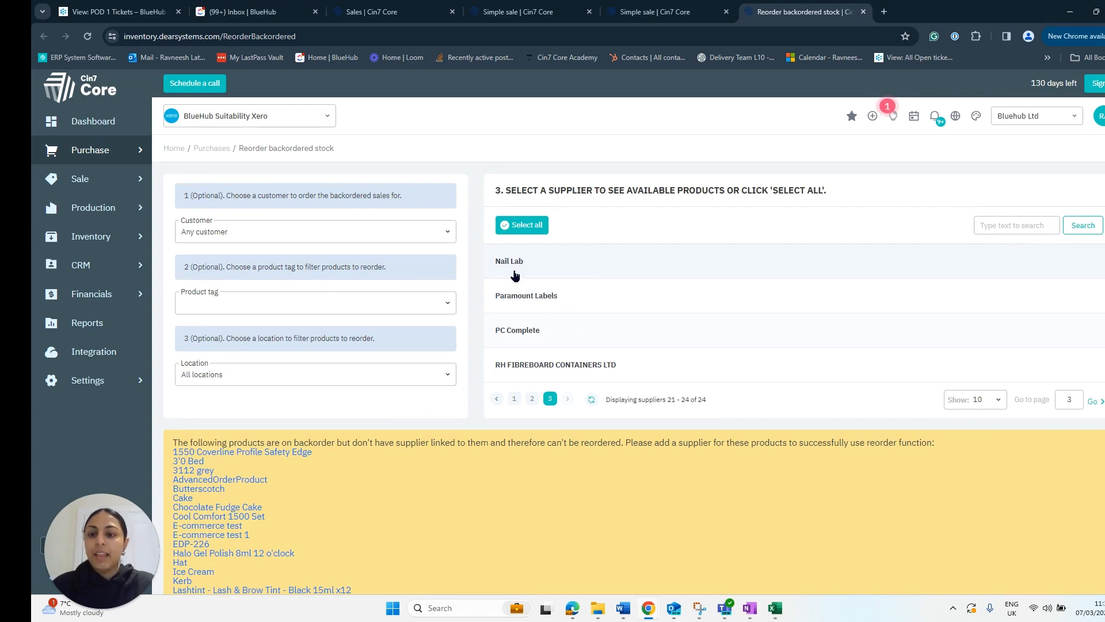
{"action": "scroll", "coordinate": [516, 273], "scroll_direction": "down", "scroll_amount": 4}
{"action": "scroll", "coordinate": [514, 270], "scroll_direction": "down", "scroll_amount": 3}
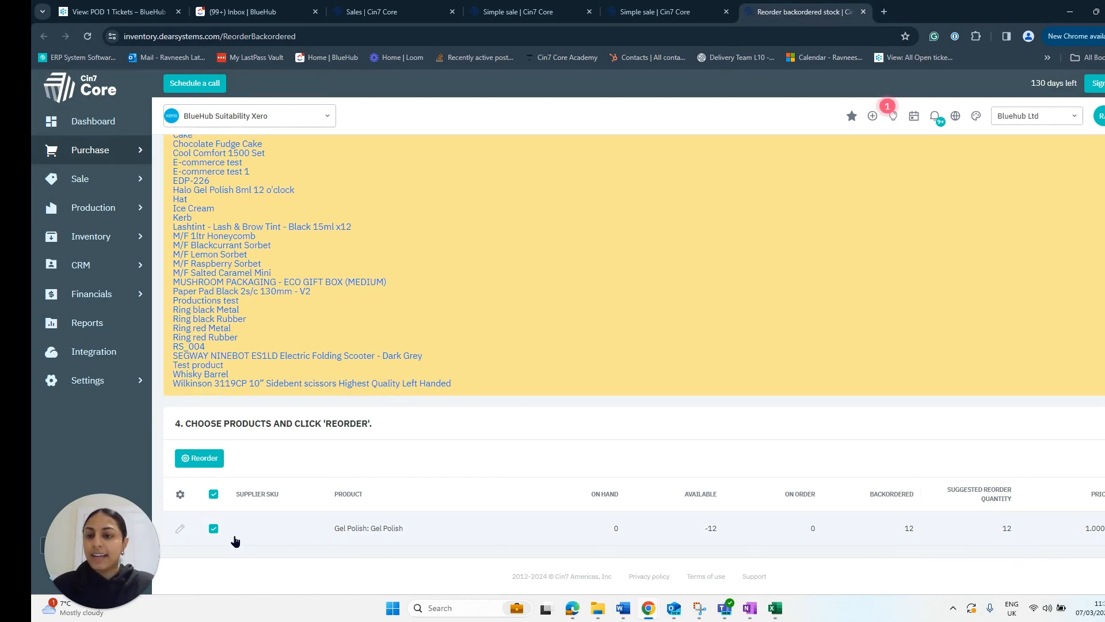
{"action": "left_click", "coordinate": [207, 462]}
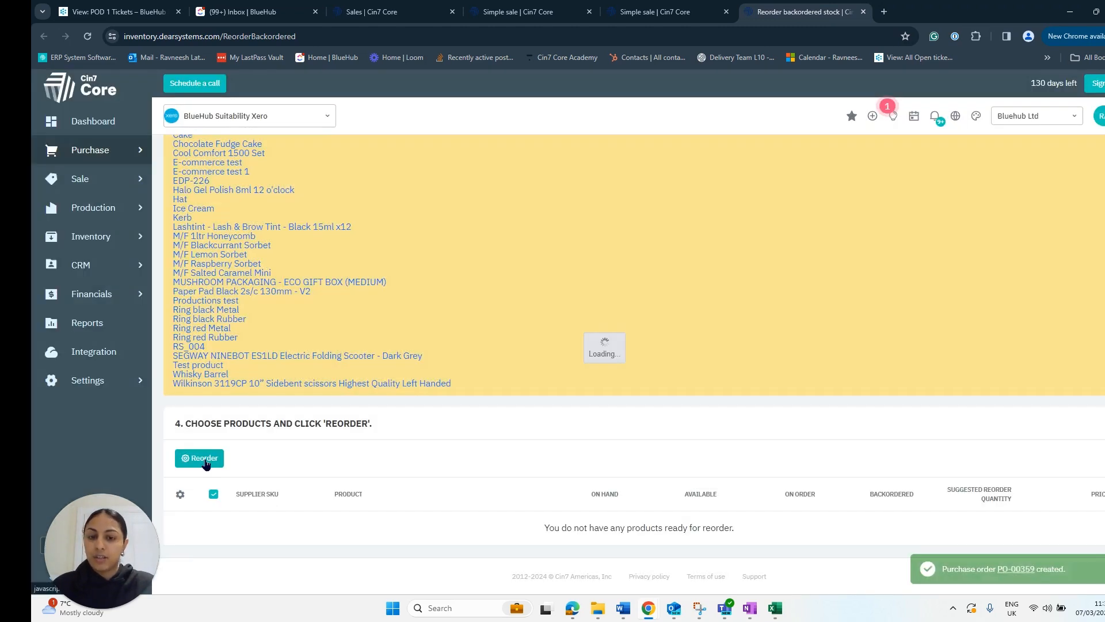
Step: Open the newly created Nail Lab purchase order in a separate browser tab and review its supplier details and Gel Polish line
{"action": "right_click", "coordinate": [1016, 569]}
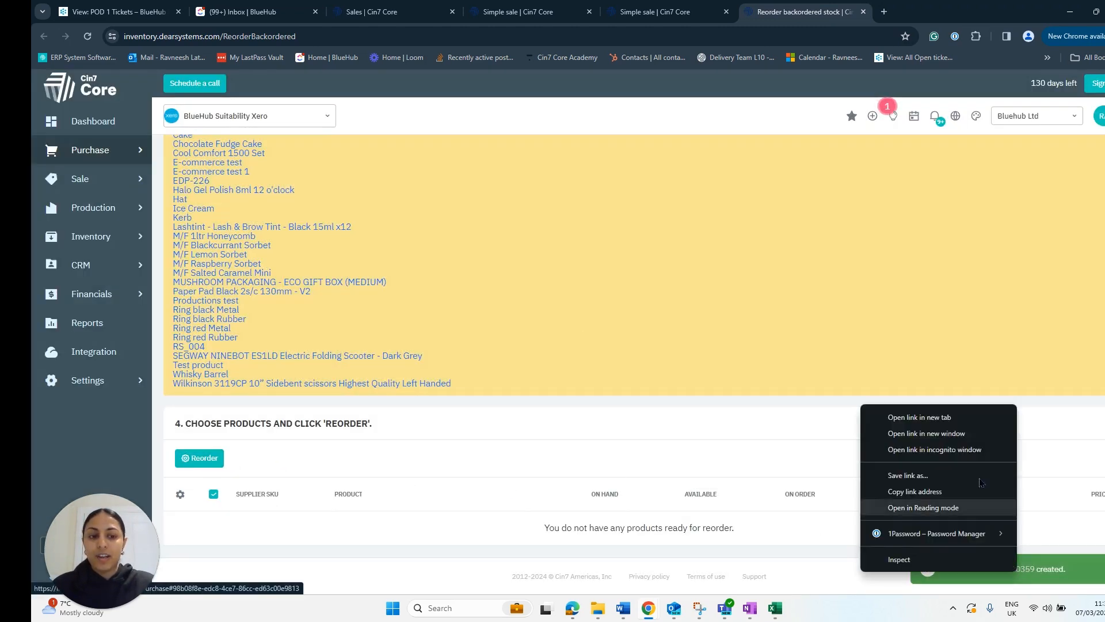
{"action": "left_click", "coordinate": [950, 419]}
{"action": "left_click", "coordinate": [935, 12]}
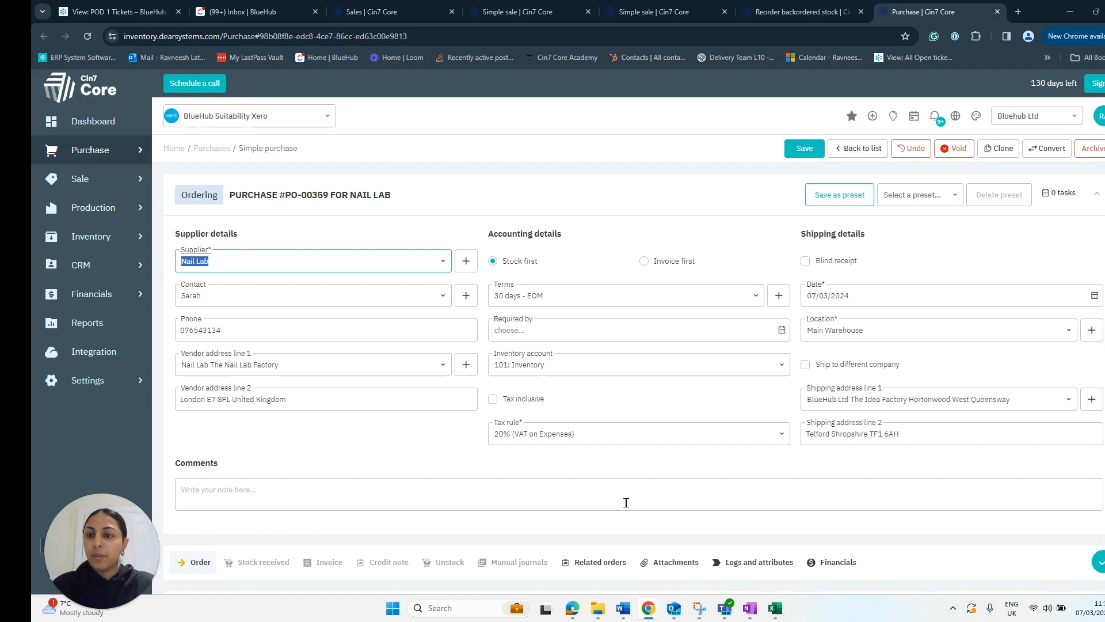
{"action": "left_click", "coordinate": [278, 456]}
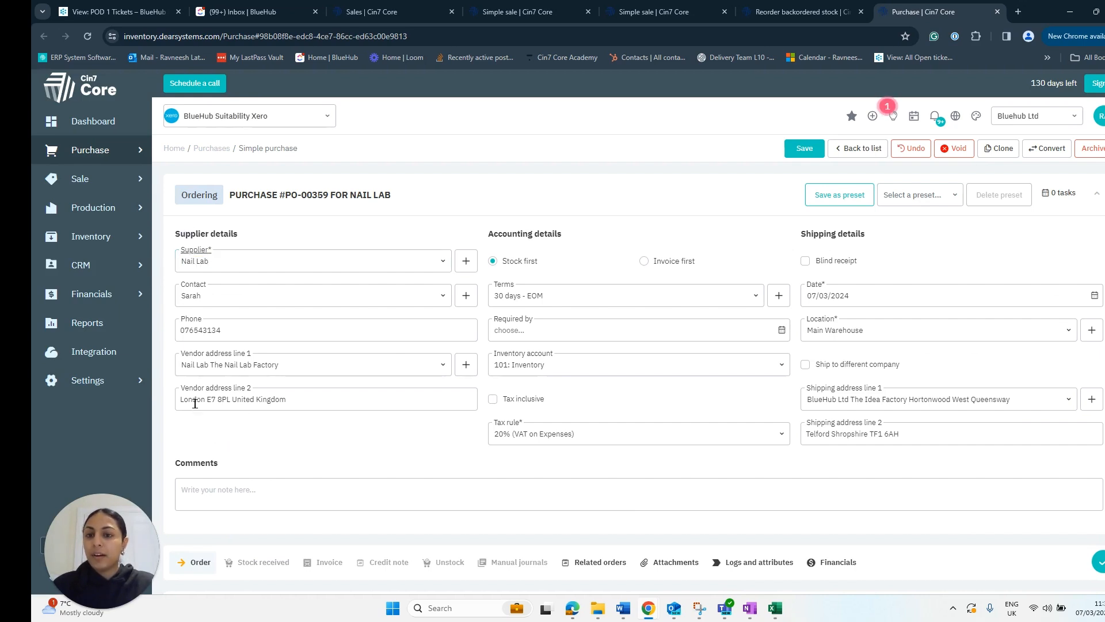
{"action": "scroll", "coordinate": [493, 301], "scroll_direction": "down", "scroll_amount": 5}
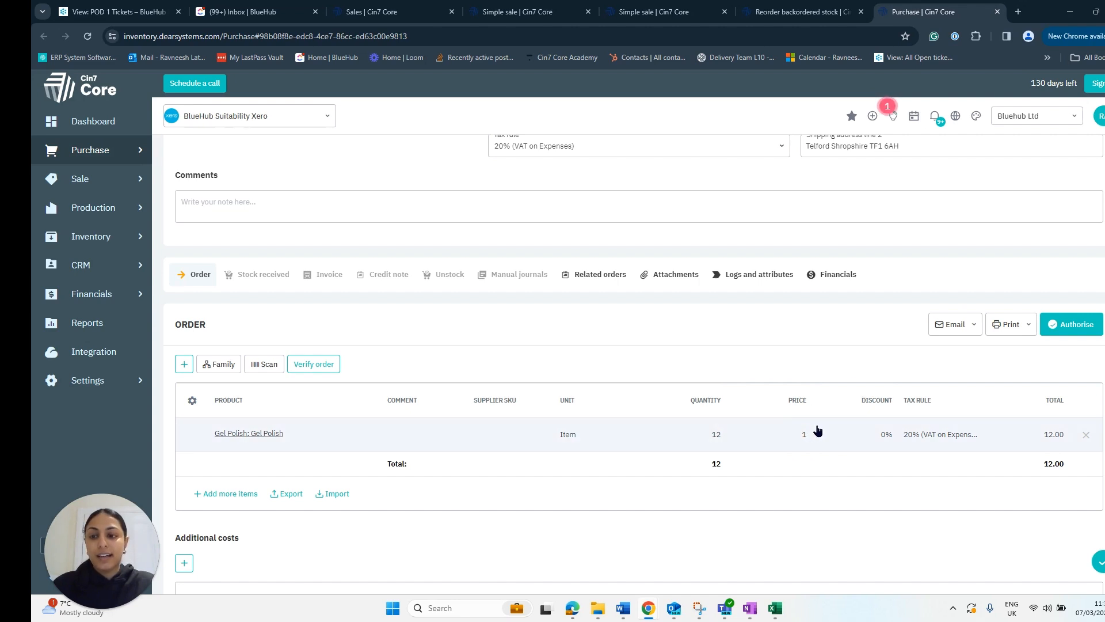
Step: Set the purchase order's required-by date to 14/03/2024 and authorise the order
{"action": "scroll", "coordinate": [878, 414], "scroll_direction": "up", "scroll_amount": 4}
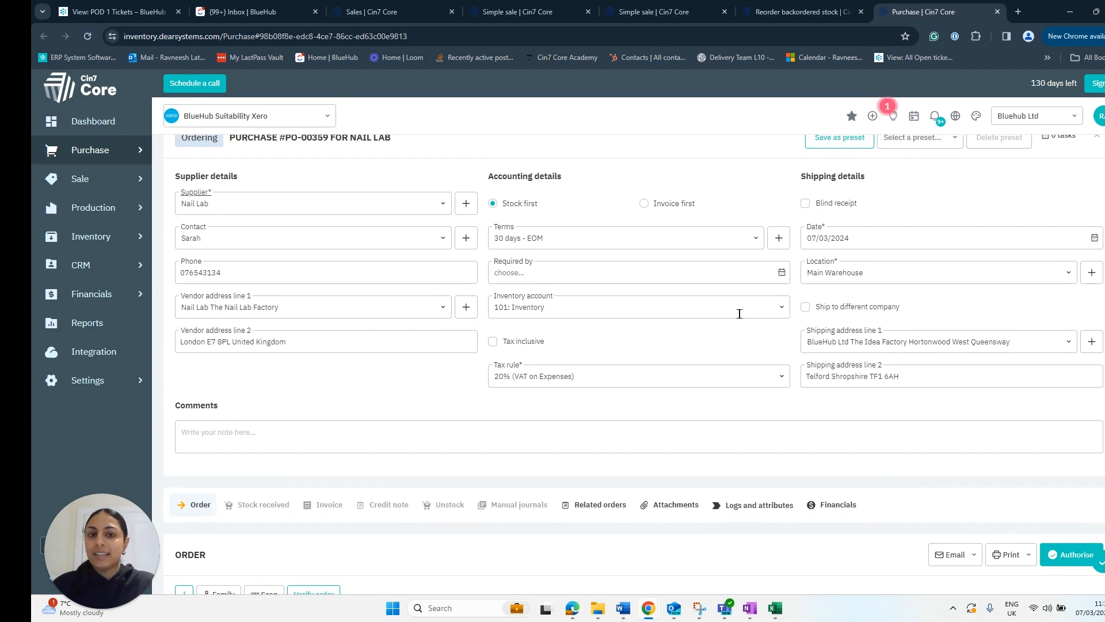
{"action": "left_click", "coordinate": [773, 277]}
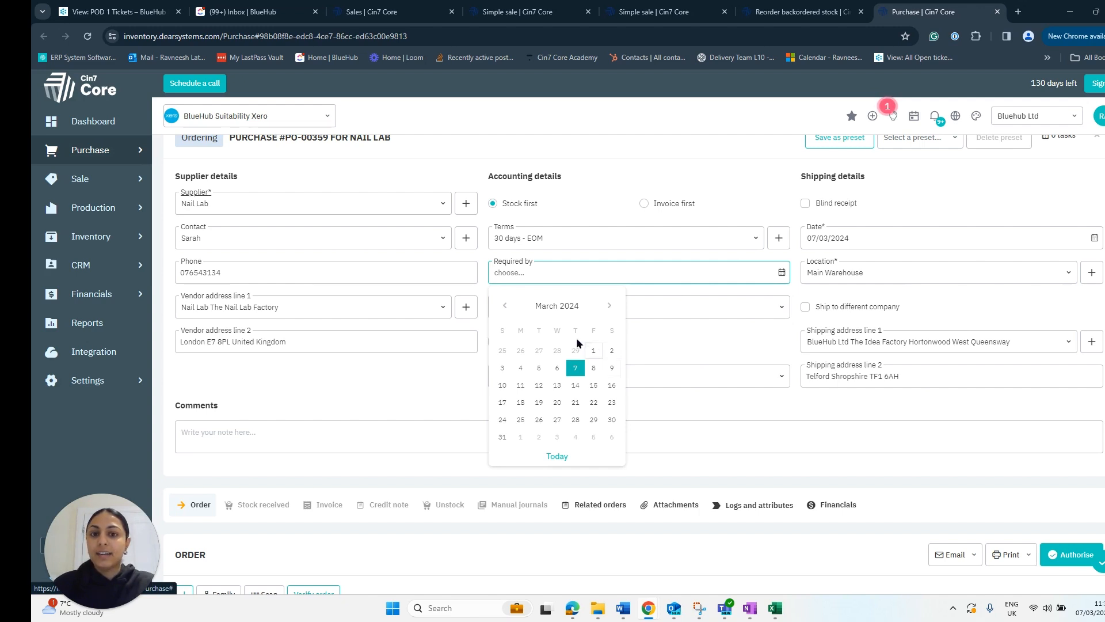
{"action": "left_click", "coordinate": [575, 385]}
{"action": "scroll", "coordinate": [349, 429], "scroll_direction": "down", "scroll_amount": 2}
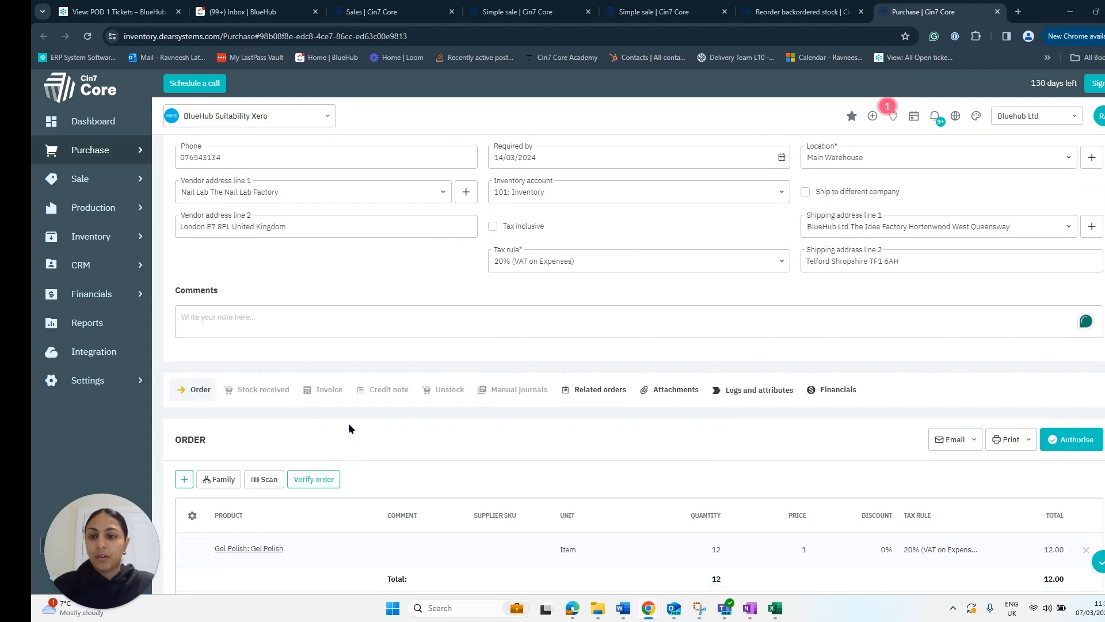
{"action": "left_click", "coordinate": [1076, 446]}
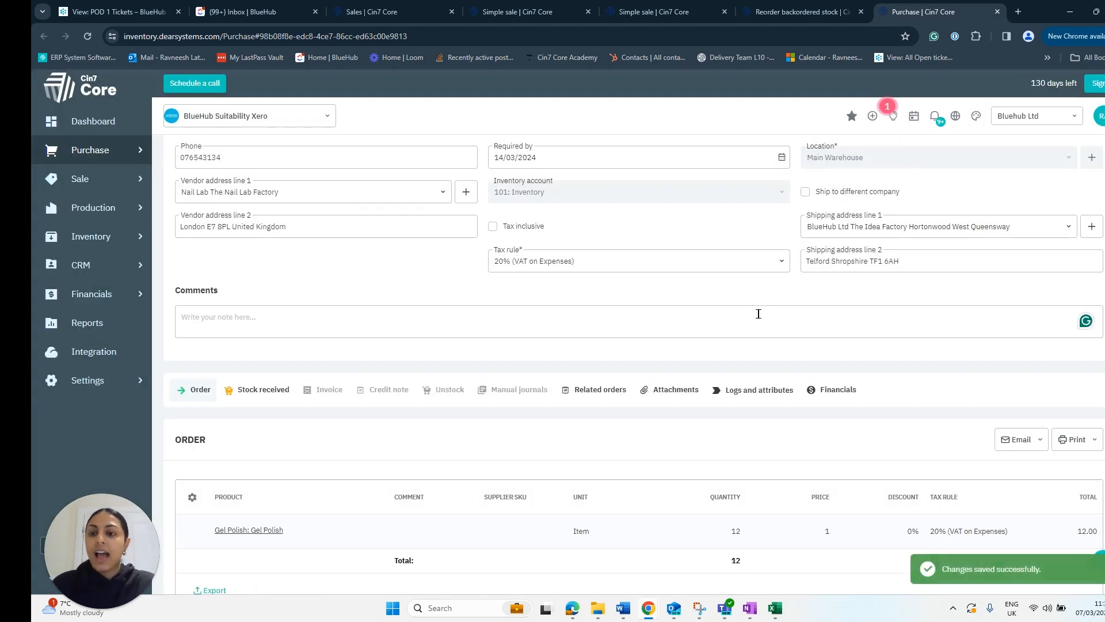
{"action": "scroll", "coordinate": [739, 306], "scroll_direction": "down", "scroll_amount": 2}
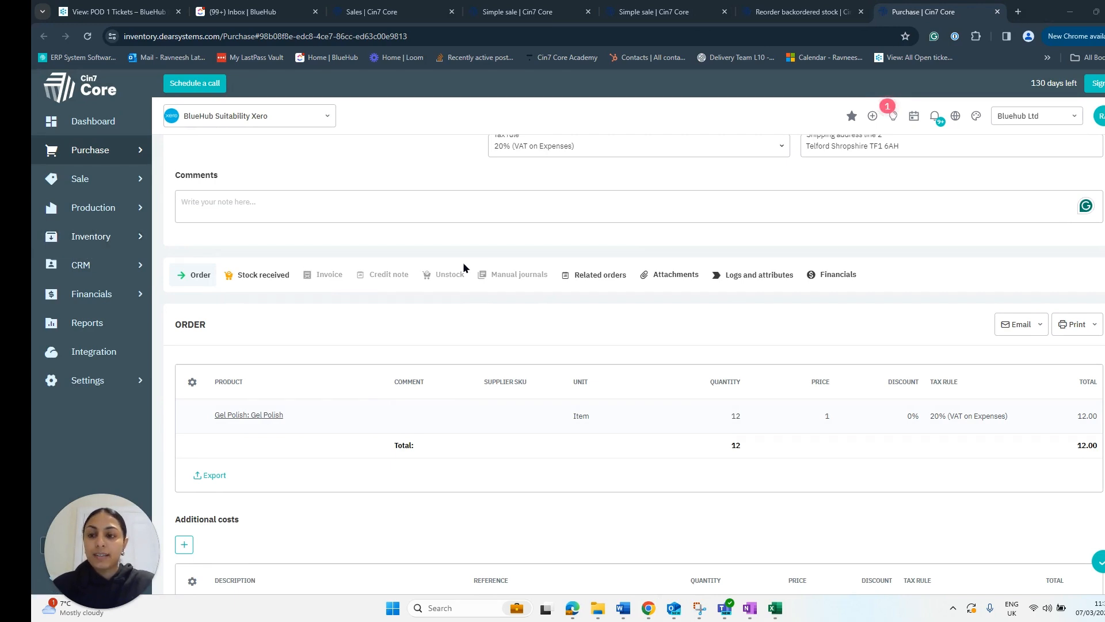
Step: Check the Gel Polish sale's related orders for the linked Nail Lab purchase order
{"action": "left_click", "coordinate": [654, 12]}
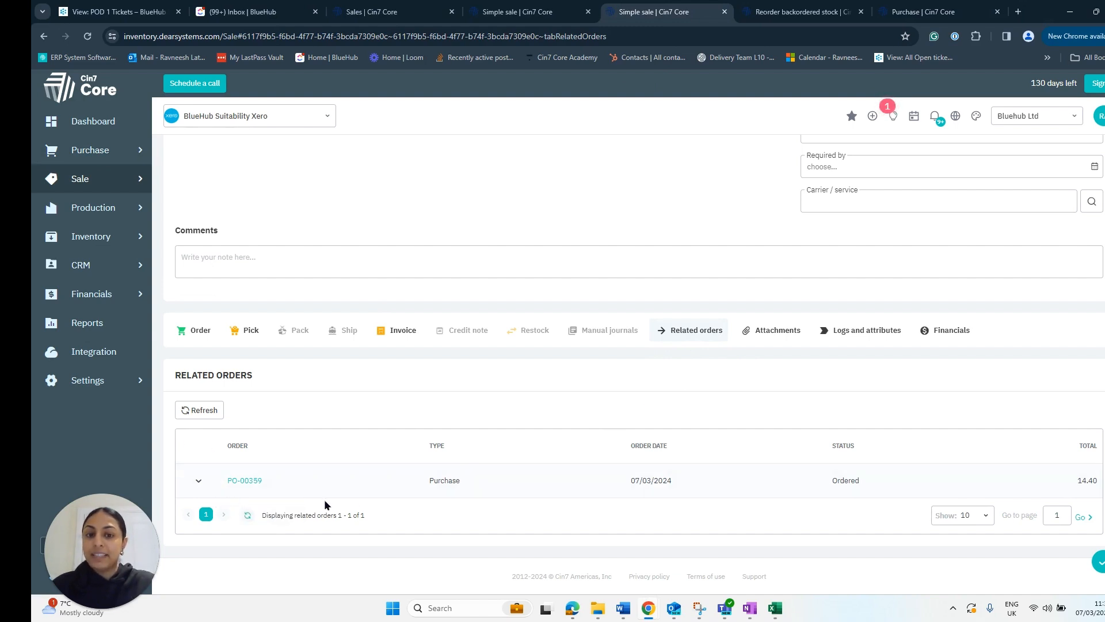
{"action": "scroll", "coordinate": [628, 510], "scroll_direction": "up", "scroll_amount": 6}
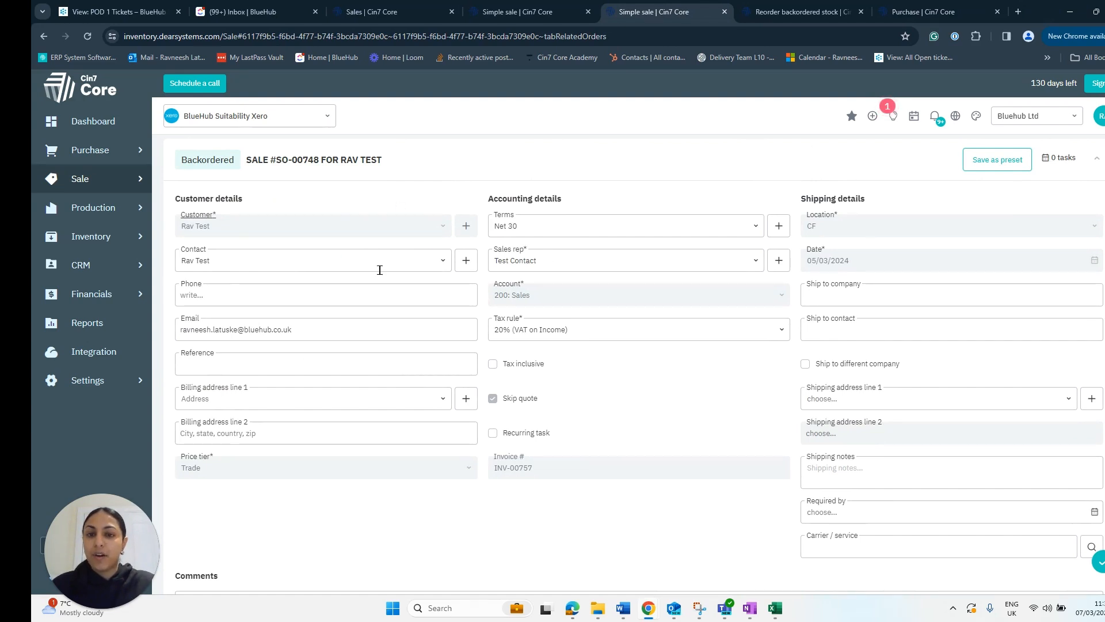
{"action": "scroll", "coordinate": [908, 366], "scroll_direction": "down", "scroll_amount": 6}
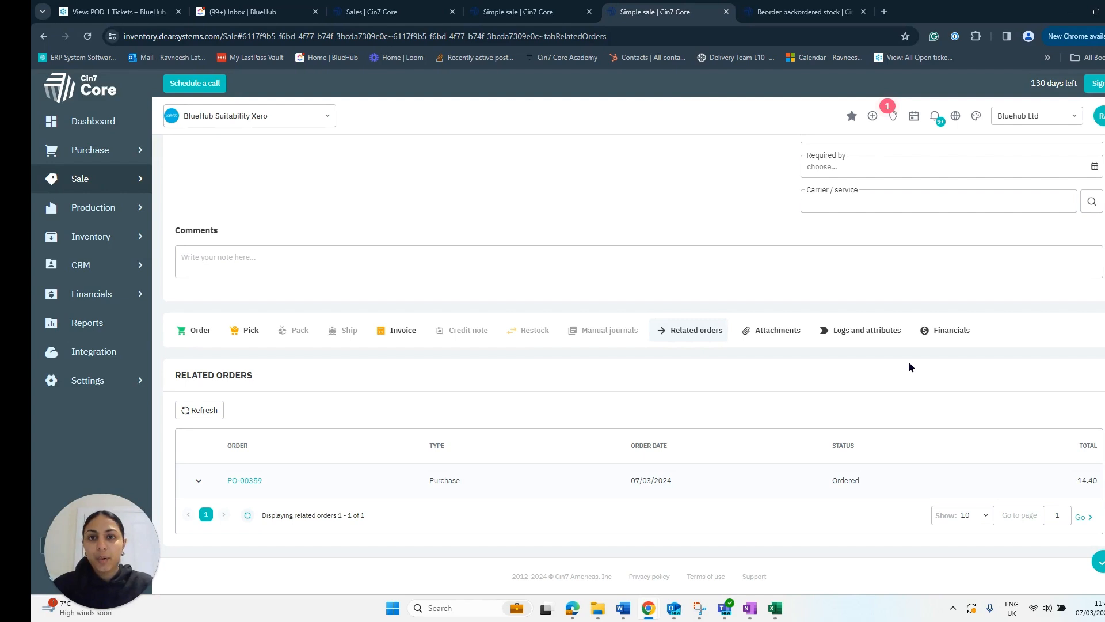
Step: Return to the backordered stock reorder page, select the supplier Bluehub Ltd, and bring up its products available for reorder
{"action": "left_click", "coordinate": [530, 7]}
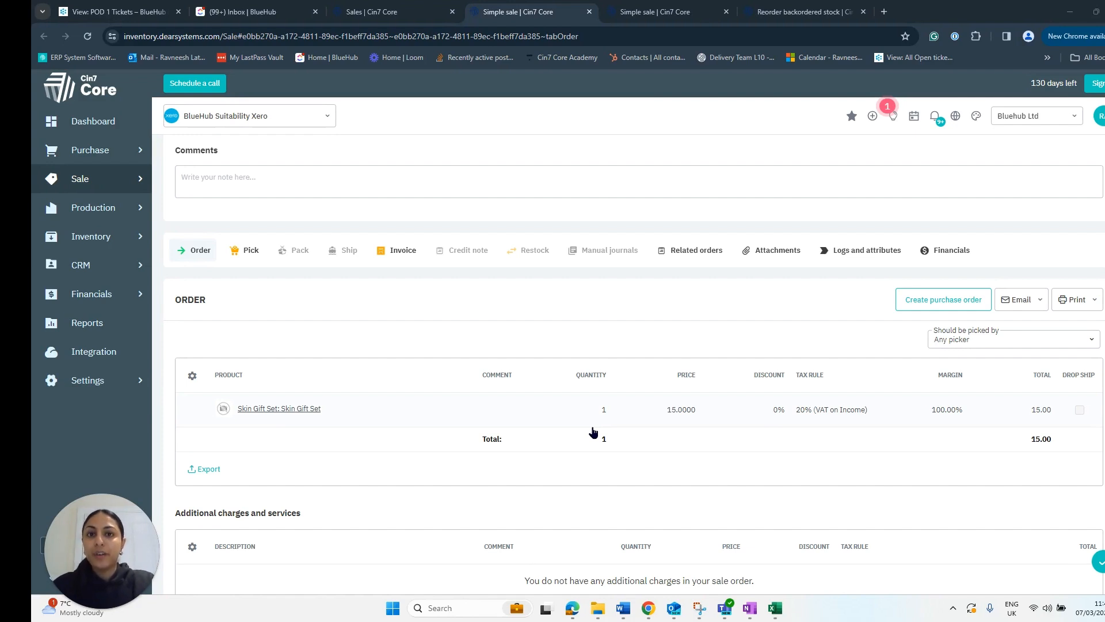
{"action": "left_click", "coordinate": [798, 12]}
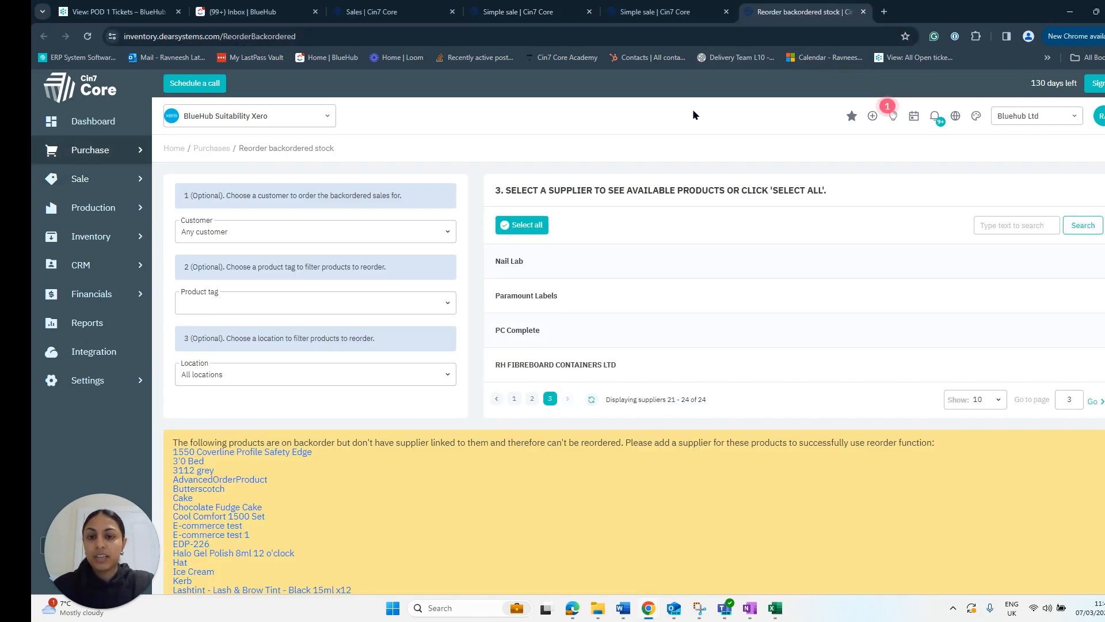
{"action": "left_click", "coordinate": [514, 401]}
{"action": "scroll", "coordinate": [695, 264], "scroll_direction": "down", "scroll_amount": 2}
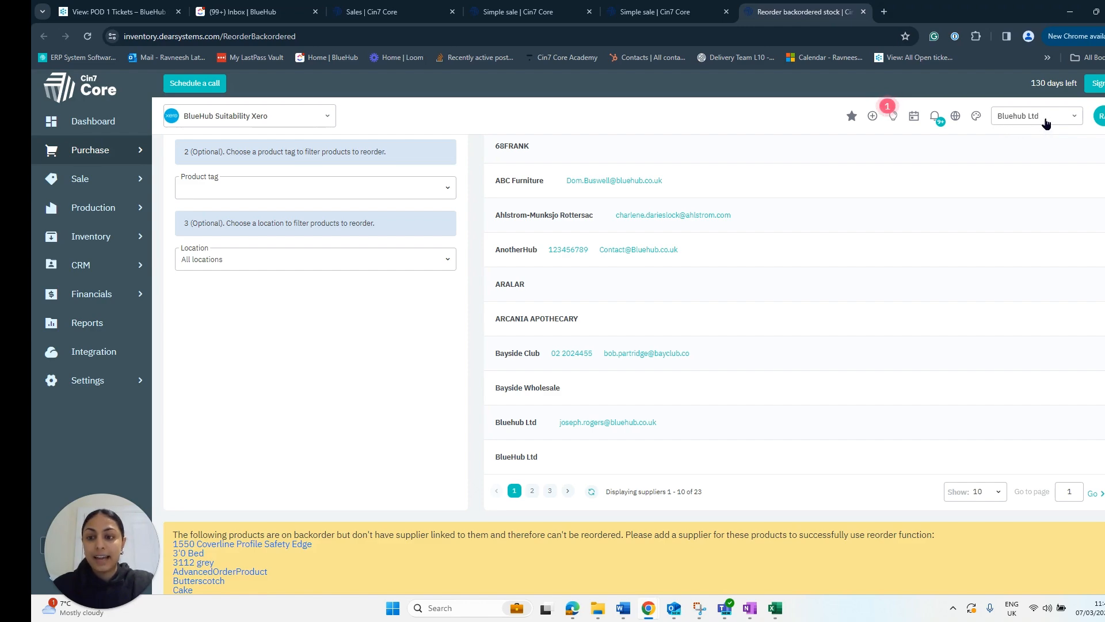
{"action": "left_click", "coordinate": [516, 426]}
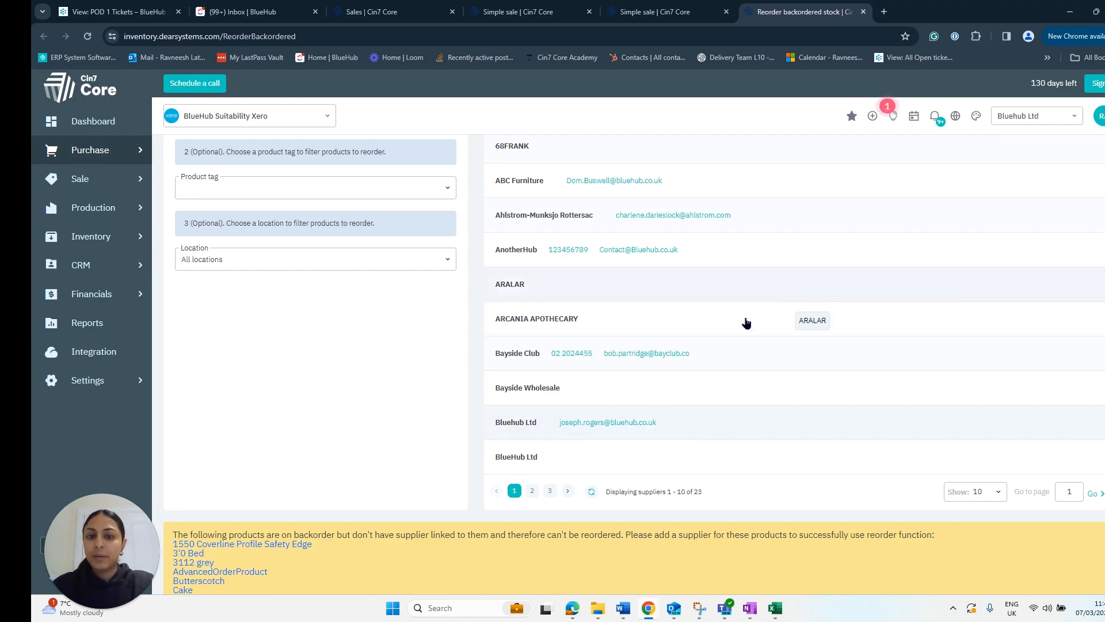
{"action": "scroll", "coordinate": [472, 294], "scroll_direction": "down", "scroll_amount": 8}
{"action": "scroll", "coordinate": [475, 305], "scroll_direction": "down", "scroll_amount": 5}
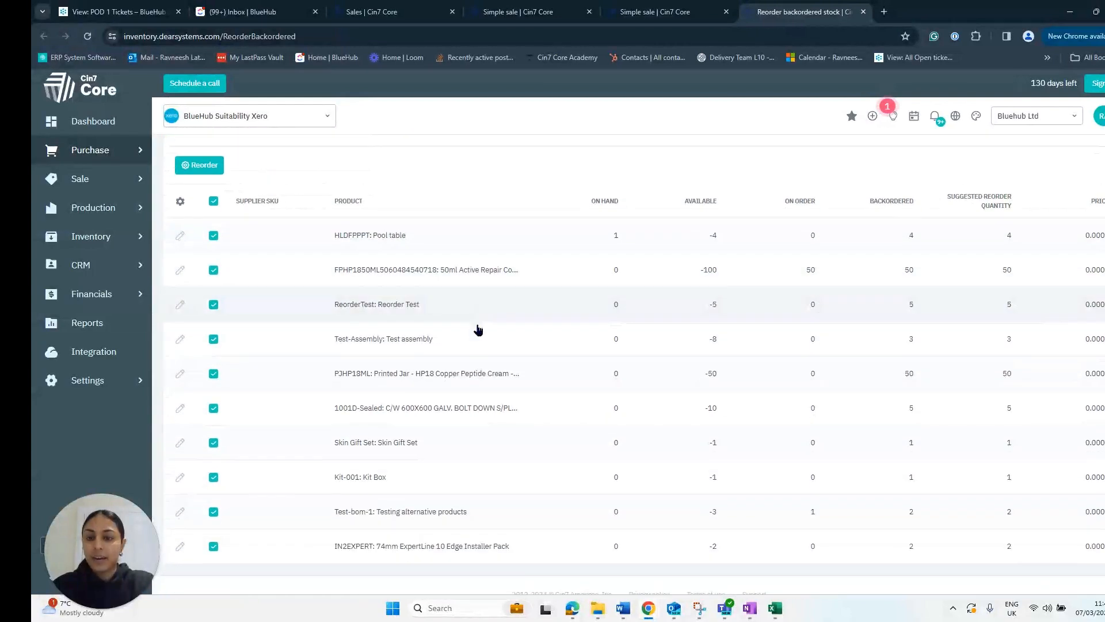
Step: Deselect every listed product except Skin Gift Set and reorder it
{"action": "left_click", "coordinate": [215, 236]}
{"action": "left_click", "coordinate": [214, 269]}
{"action": "left_click", "coordinate": [214, 304]}
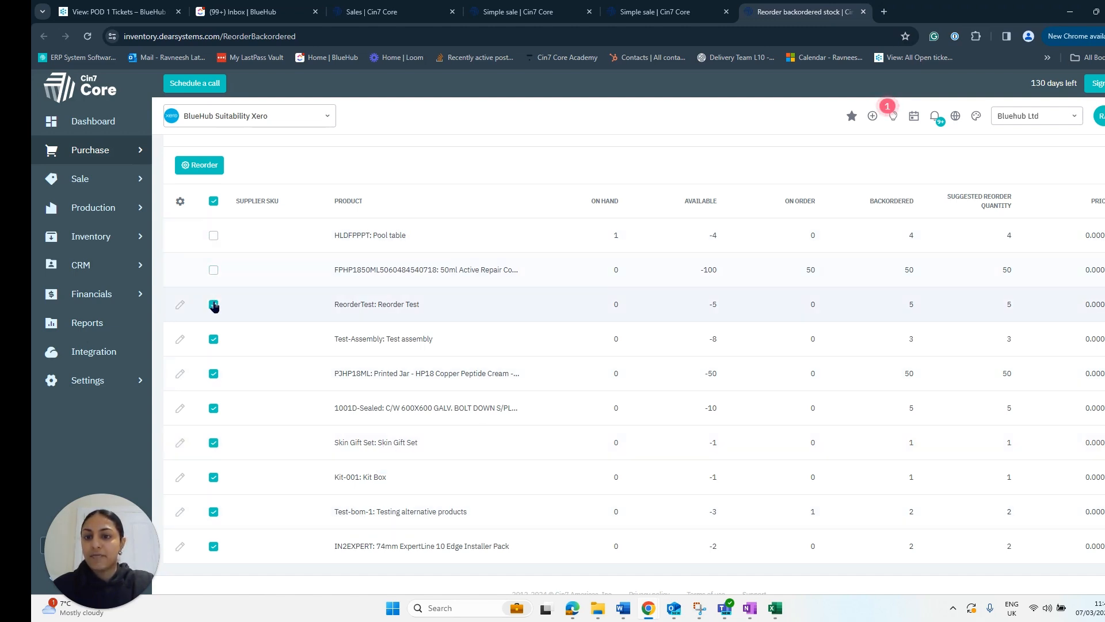
{"action": "left_click", "coordinate": [214, 340]}
{"action": "left_click", "coordinate": [214, 373]}
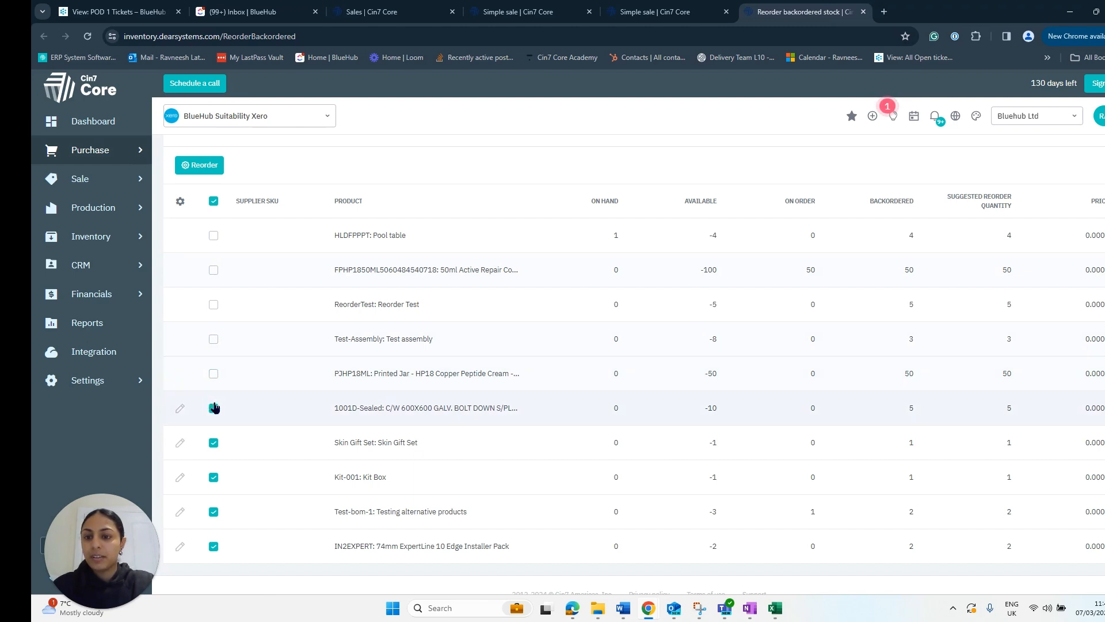
{"action": "left_click", "coordinate": [213, 409]}
{"action": "left_click", "coordinate": [213, 479]}
{"action": "left_click", "coordinate": [214, 513]}
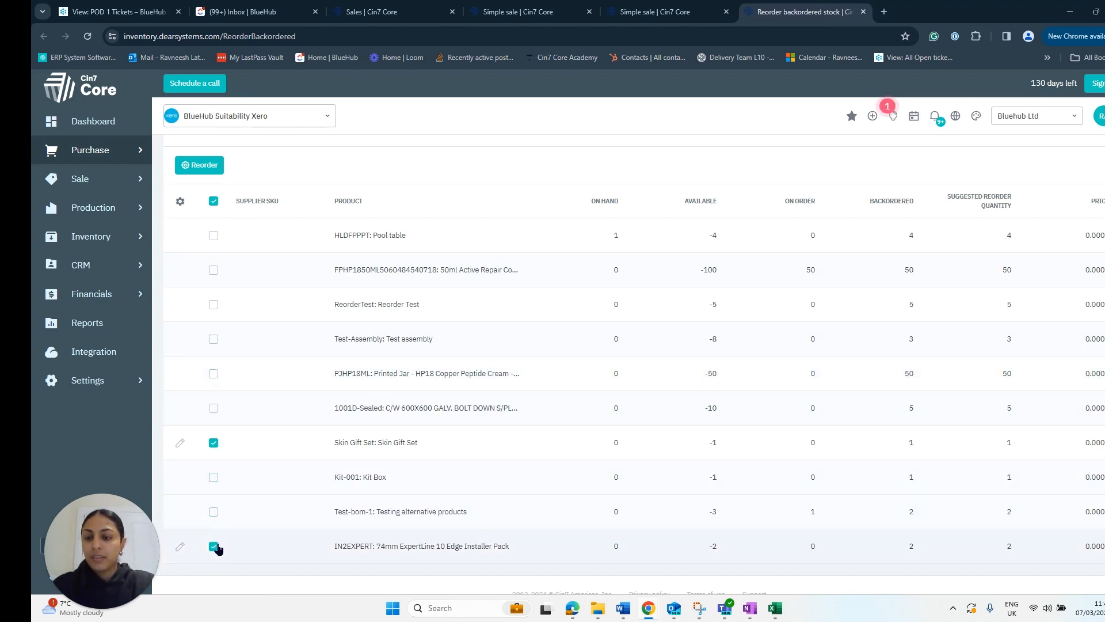
{"action": "left_click", "coordinate": [213, 547]}
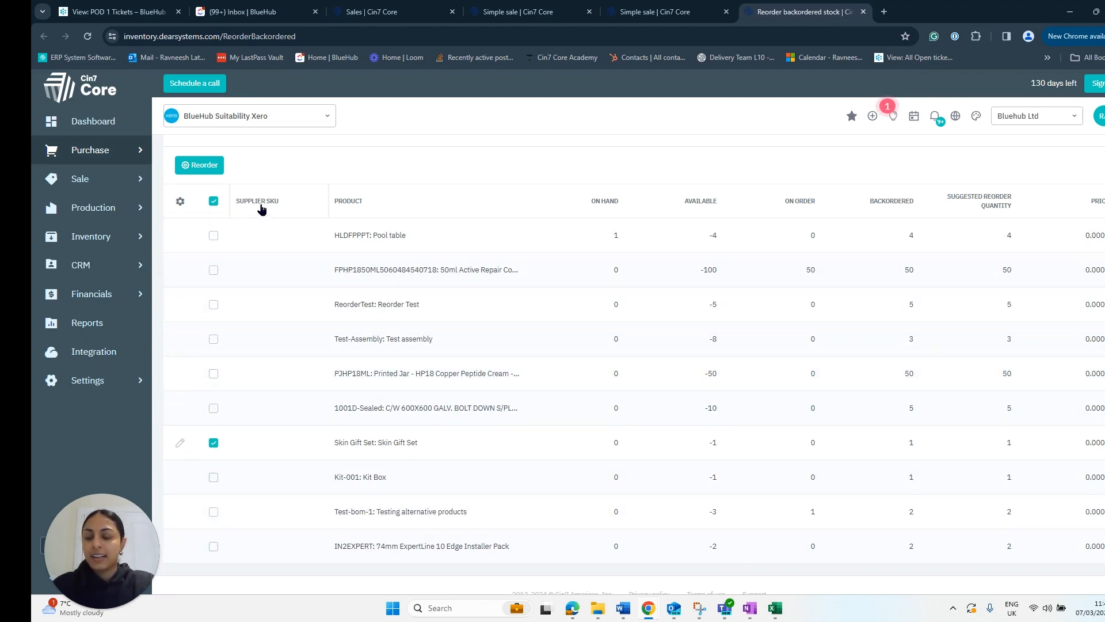
{"action": "left_click", "coordinate": [199, 171]}
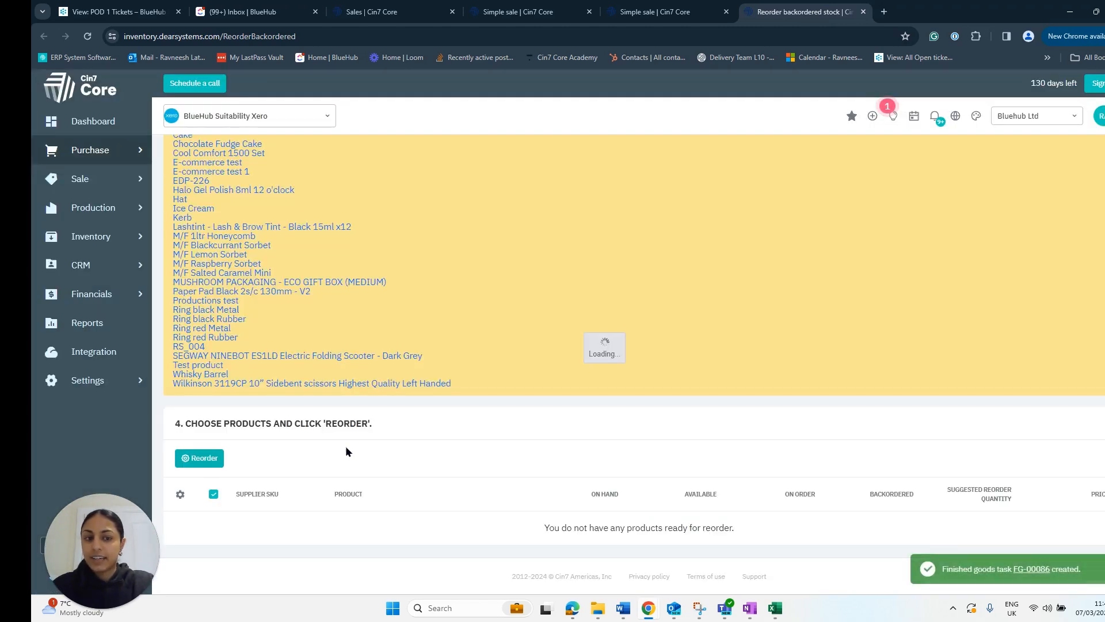
Step: Open the newly created finished goods task in a separate browser tab and authorise its assembly order for Face Cream and Face Serum
{"action": "right_click", "coordinate": [1033, 569]}
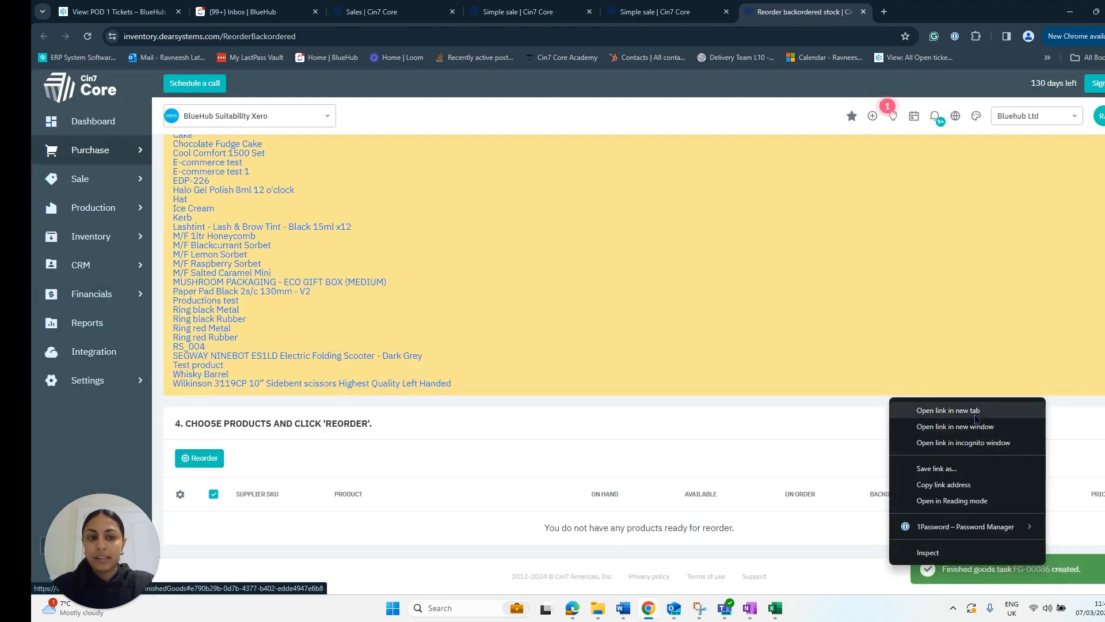
{"action": "left_click", "coordinate": [915, 410]}
{"action": "left_click", "coordinate": [910, 11]}
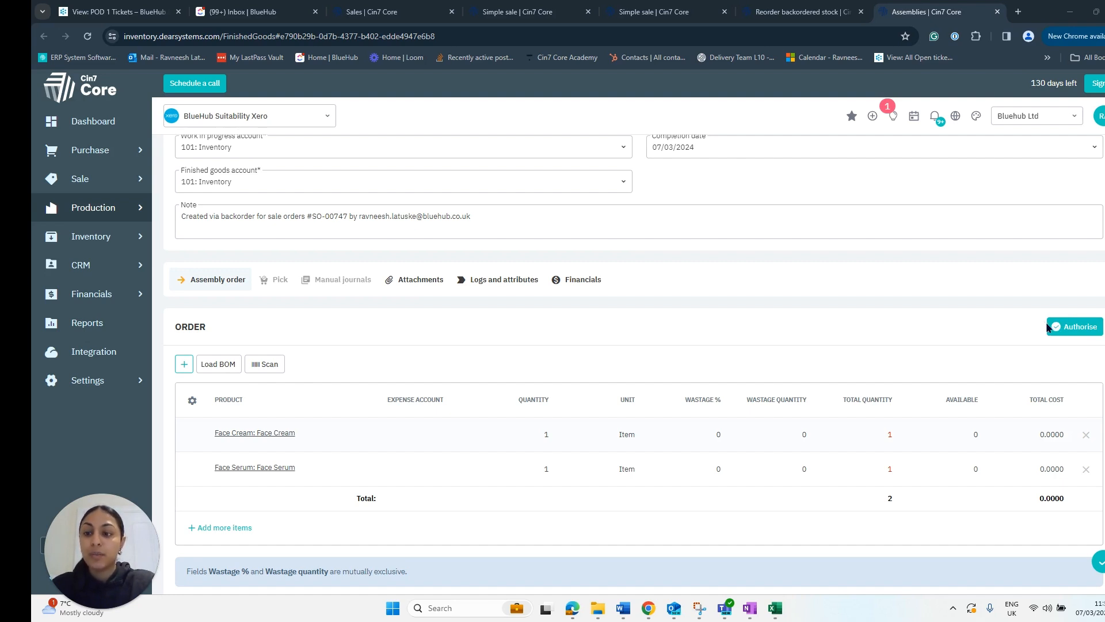
{"action": "left_click", "coordinate": [1066, 327]}
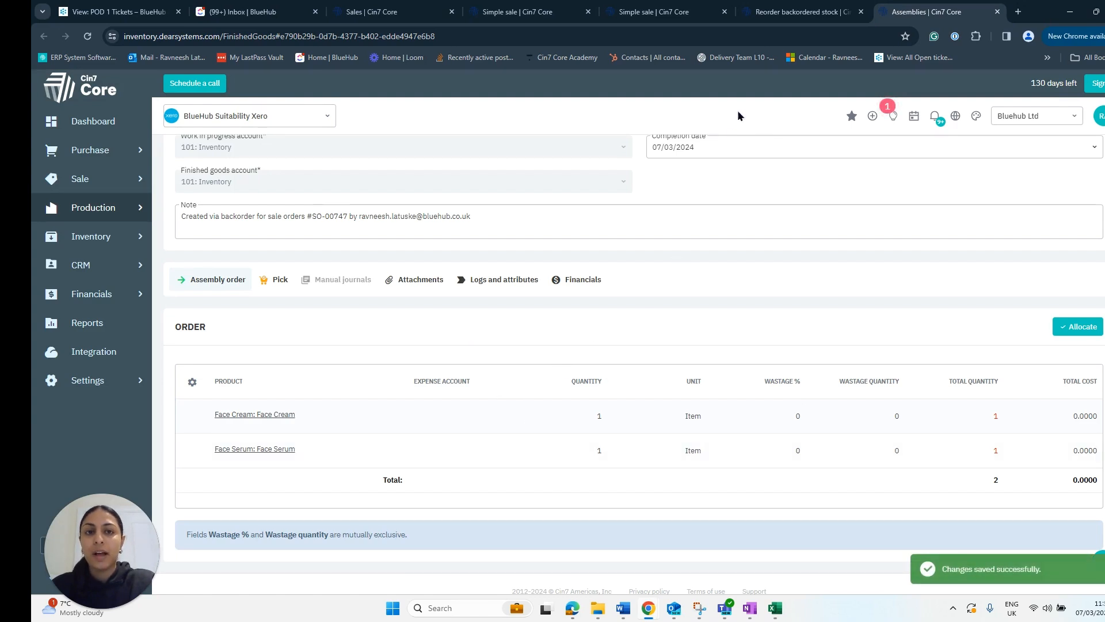
Step: Return to the backordered stock reorder page, select the supplier Skin Factory, and reorder Face Serum and Face Cream
{"action": "left_click", "coordinate": [772, 9]}
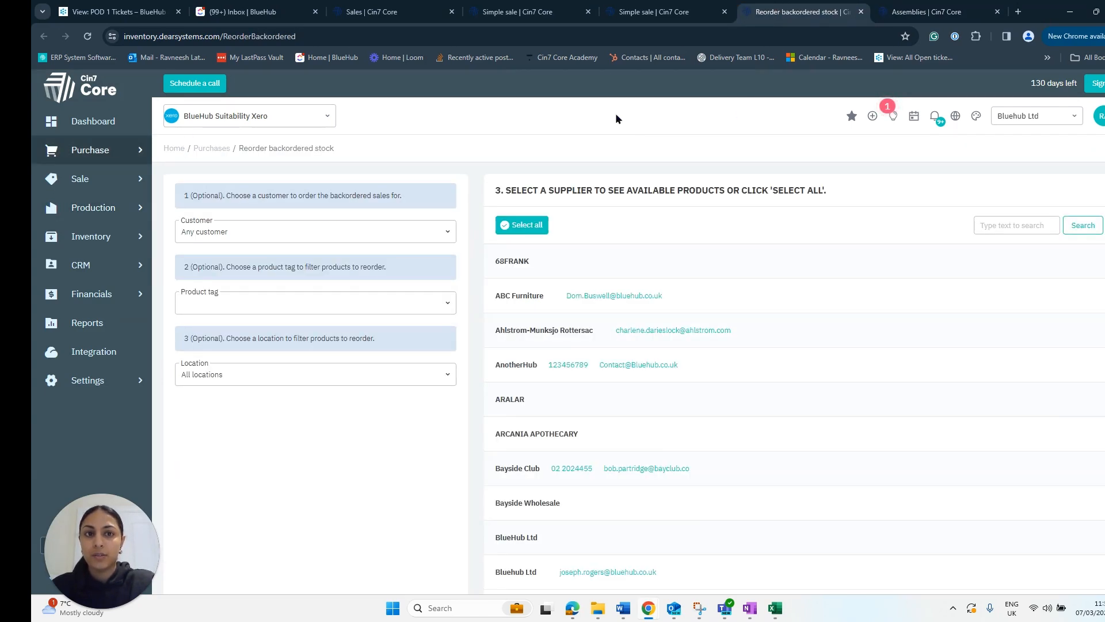
{"action": "scroll", "coordinate": [624, 167], "scroll_direction": "down", "scroll_amount": 2}
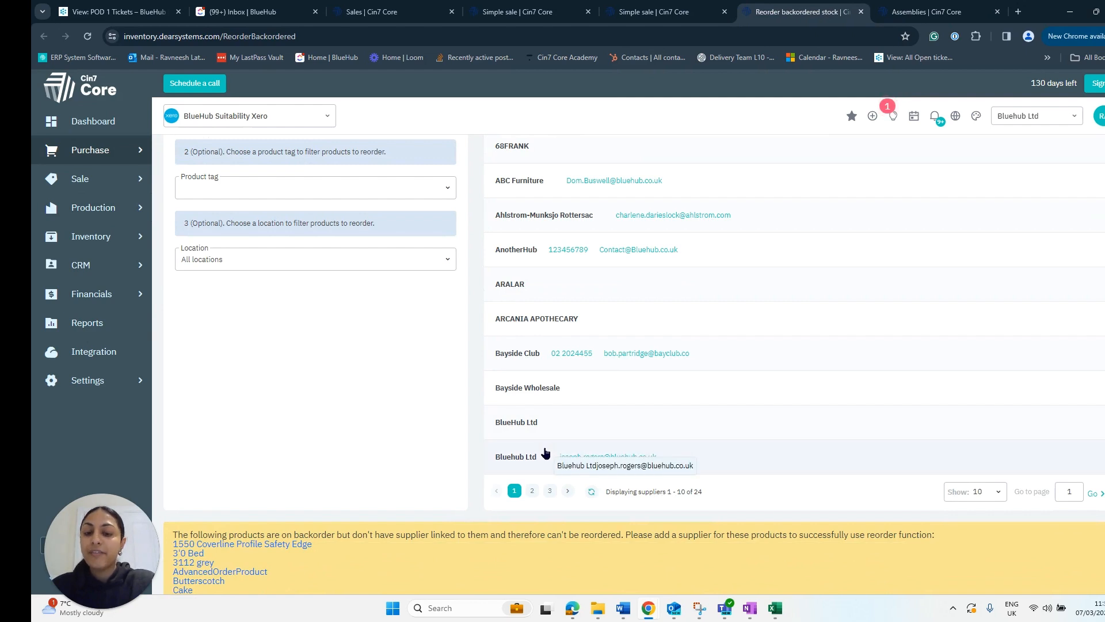
{"action": "left_click", "coordinate": [550, 492]}
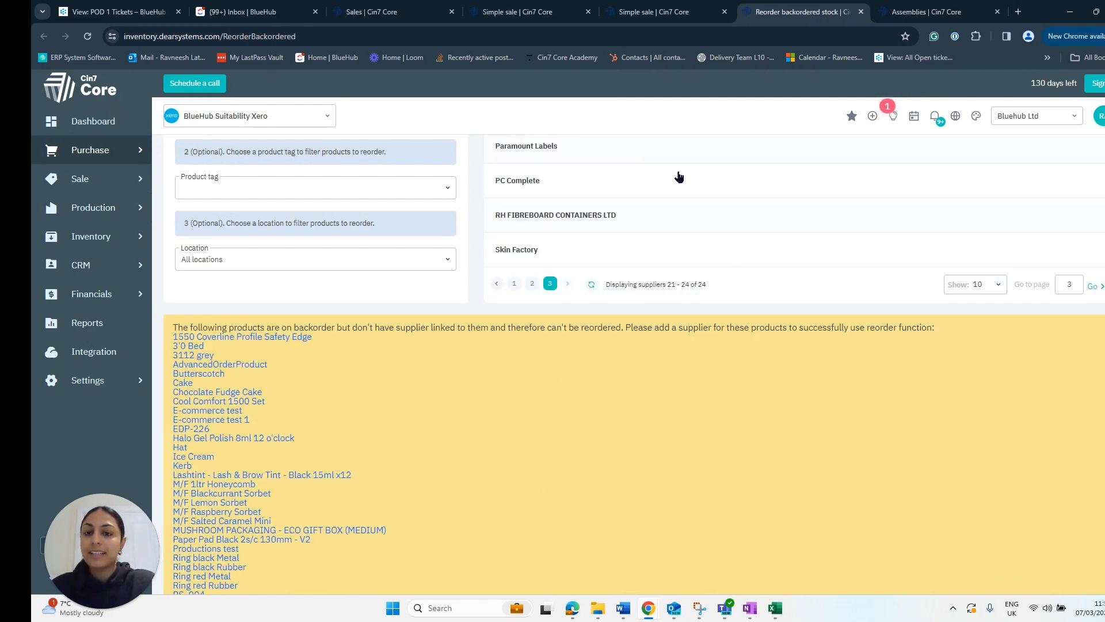
{"action": "left_click", "coordinate": [526, 247]}
{"action": "scroll", "coordinate": [528, 304], "scroll_direction": "down", "scroll_amount": 3}
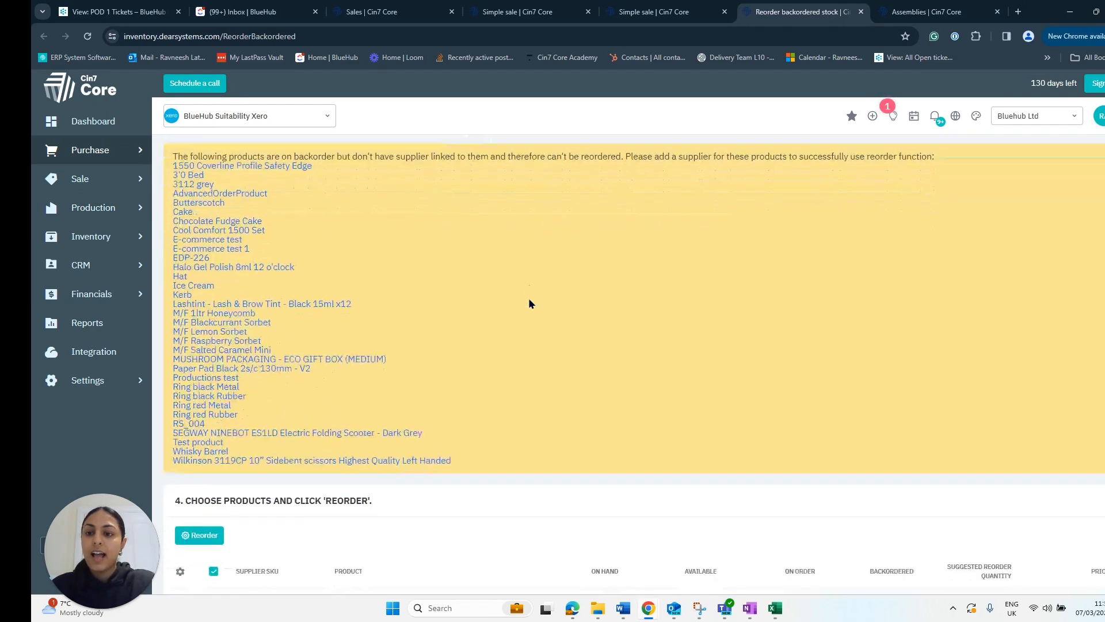
{"action": "scroll", "coordinate": [529, 295], "scroll_direction": "down", "scroll_amount": 2}
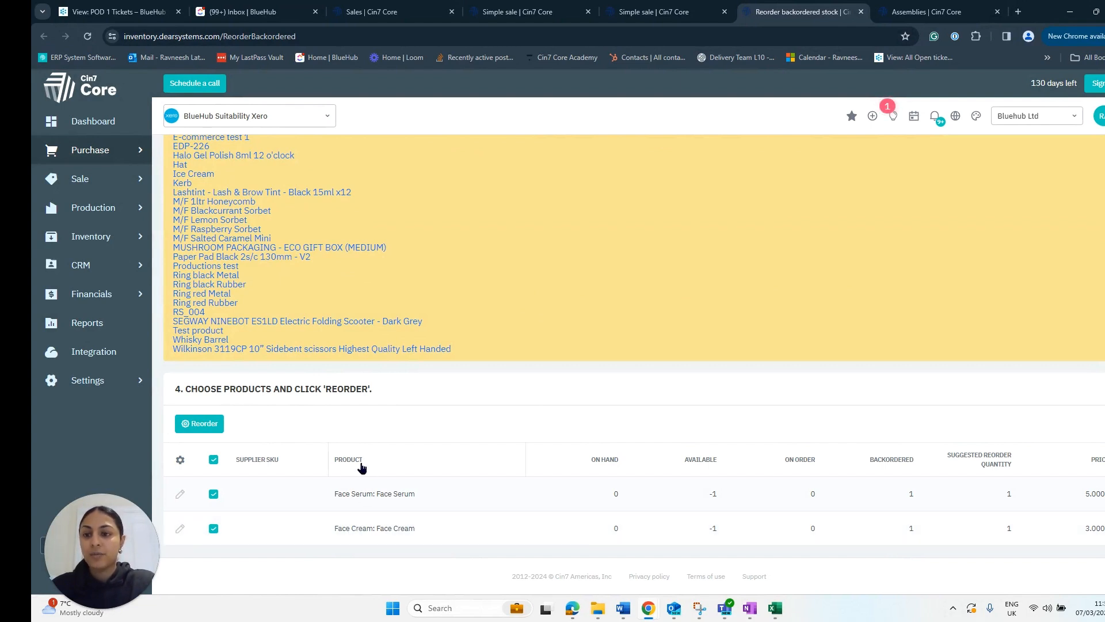
{"action": "left_click", "coordinate": [199, 425]}
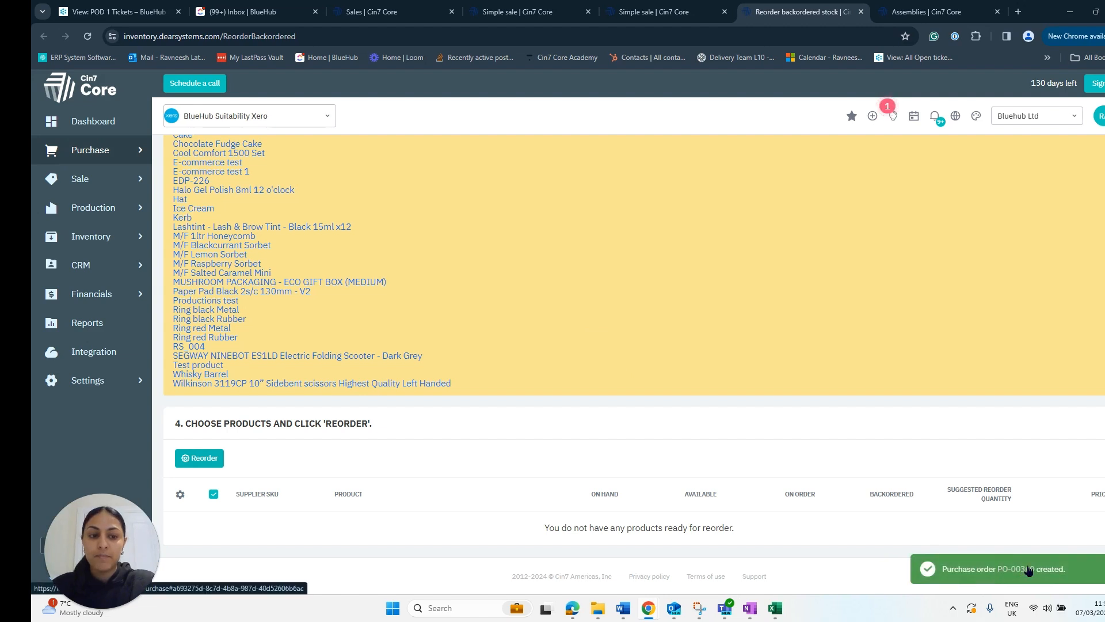
Step: Open the new Skin Factory purchase order in a separate browser tab, review its order lines, and authorise the order
{"action": "right_click", "coordinate": [1028, 569]}
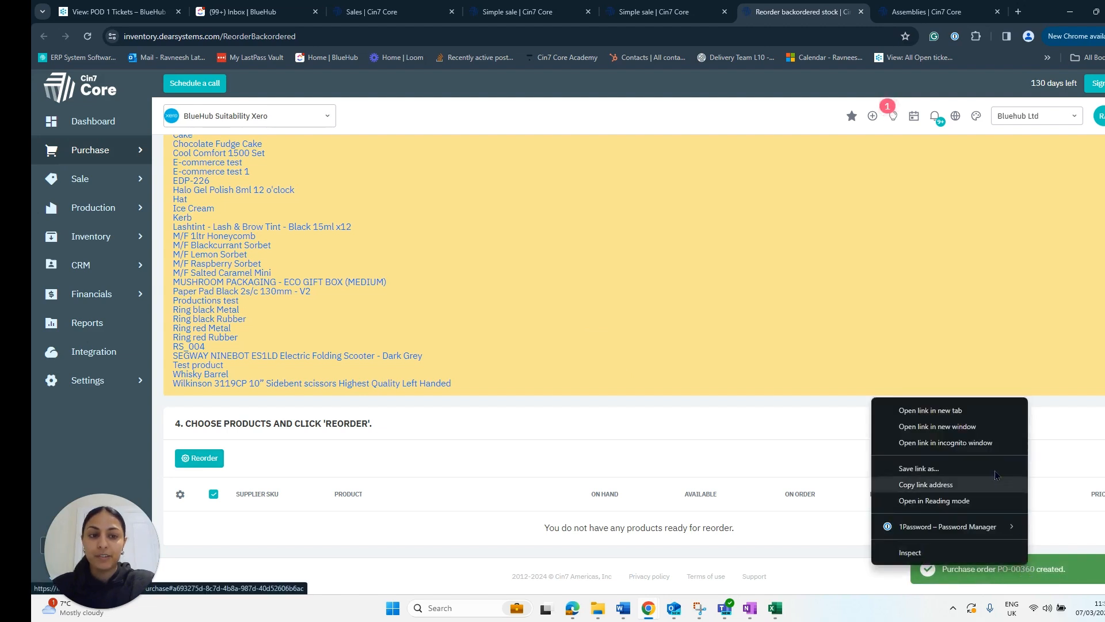
{"action": "left_click", "coordinate": [945, 412]}
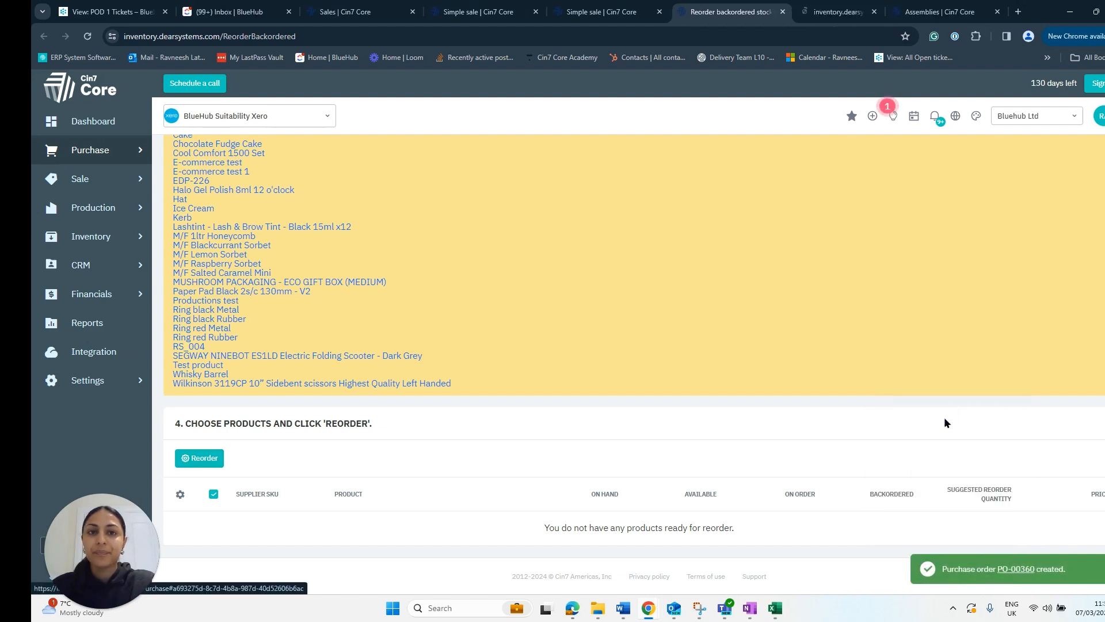
{"action": "left_click", "coordinate": [805, 12]}
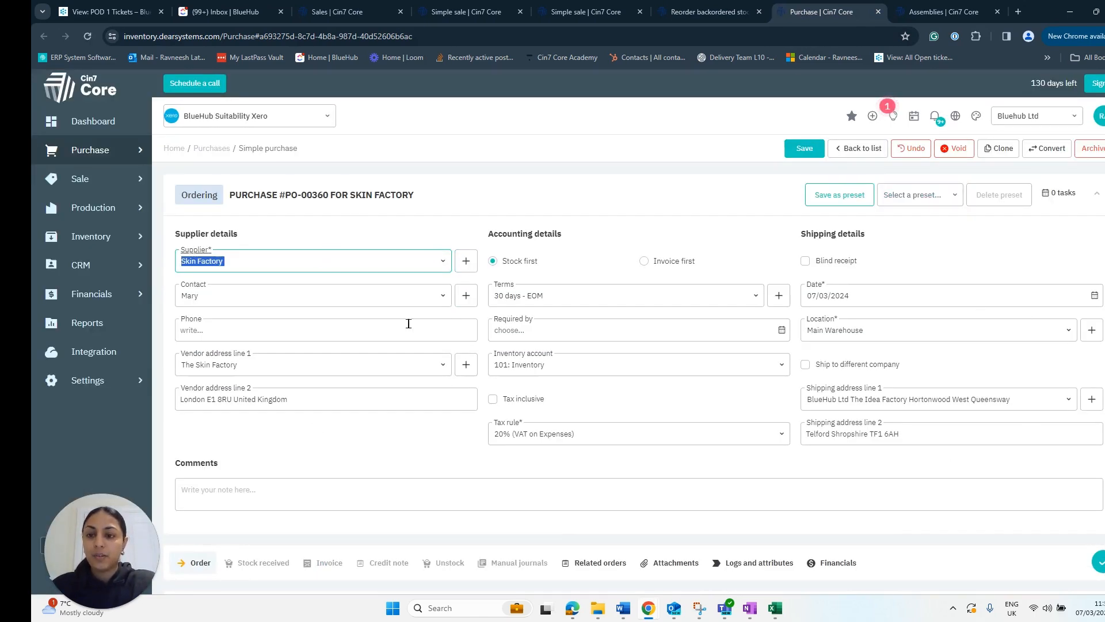
{"action": "scroll", "coordinate": [409, 324], "scroll_direction": "down", "scroll_amount": 3}
{"action": "scroll", "coordinate": [409, 323], "scroll_direction": "down", "scroll_amount": 2}
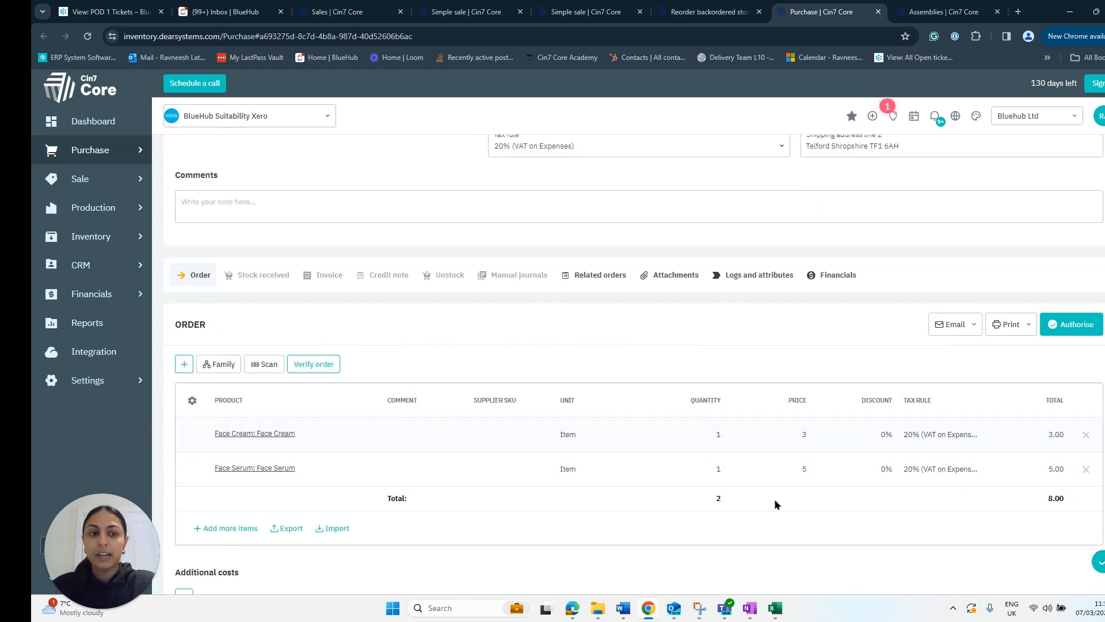
{"action": "left_click", "coordinate": [1084, 324]}
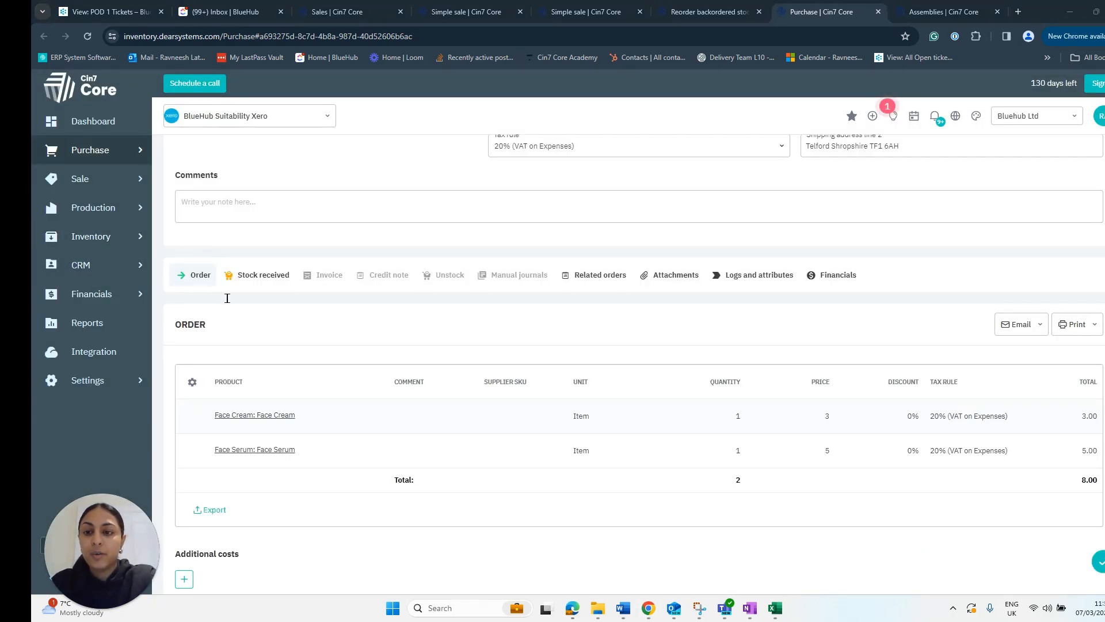
Step: Fill the purchase's stock received lines by copying them from the order, and authorise the receipt
{"action": "left_click", "coordinate": [272, 277]}
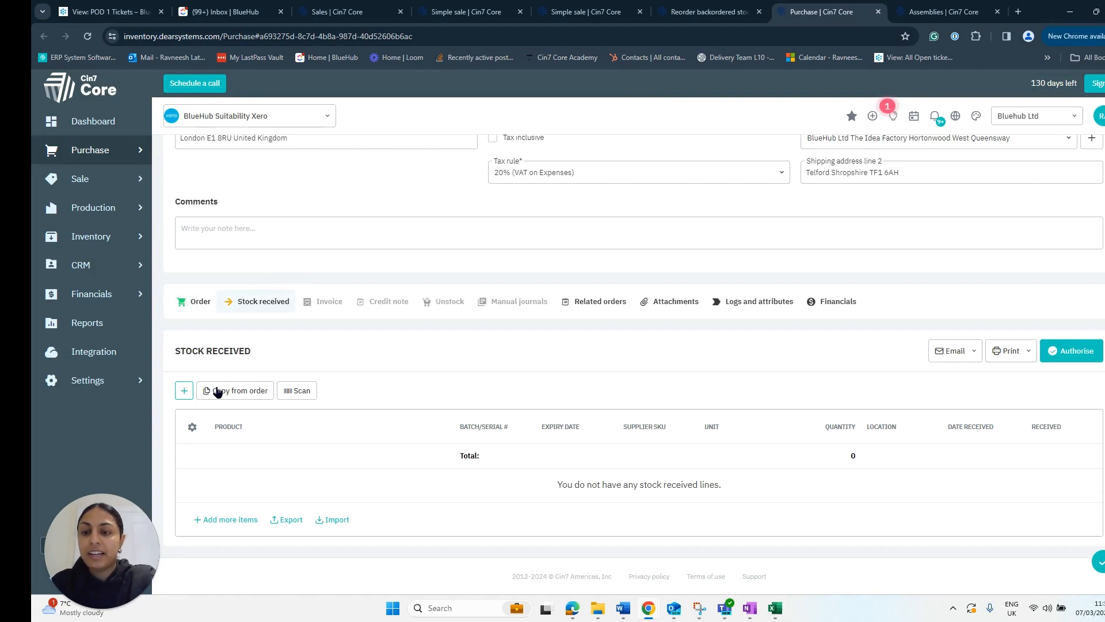
{"action": "left_click", "coordinate": [233, 393]}
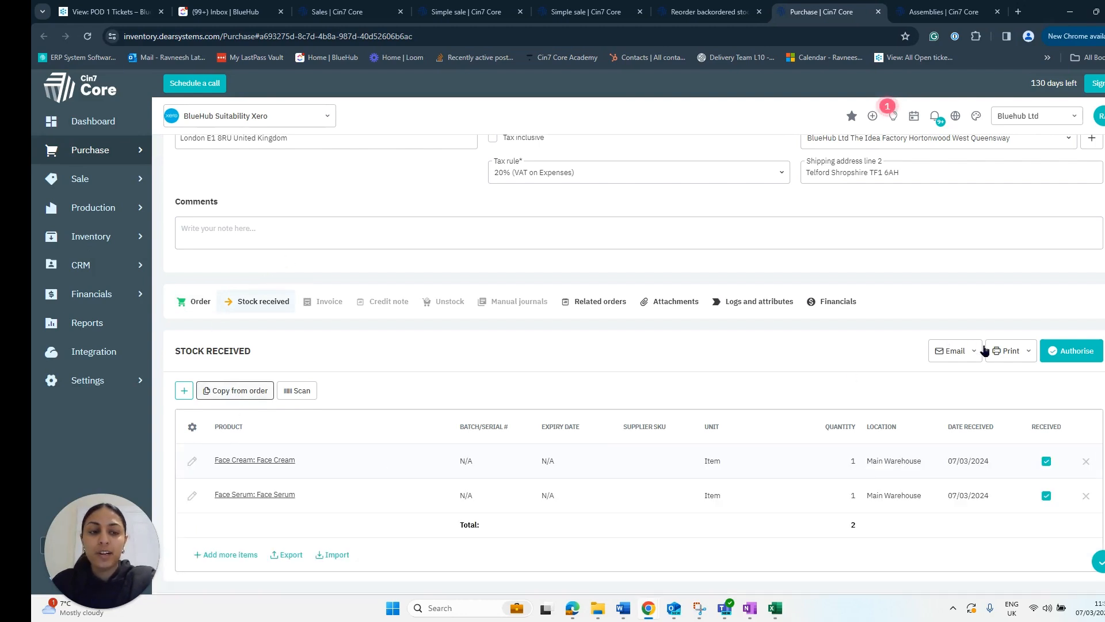
{"action": "left_click", "coordinate": [1079, 352]}
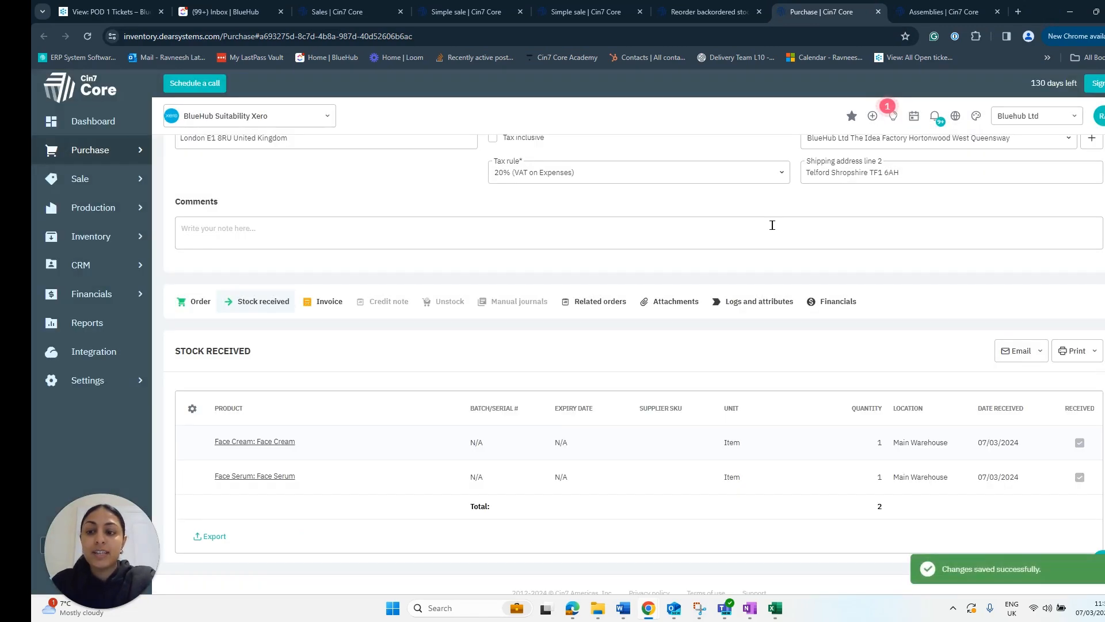
Step: Auto pick the Face Cream and Face Serum components in the Skin Gift Set assembly, then allocate and complete the assembly
{"action": "left_click", "coordinate": [930, 8]}
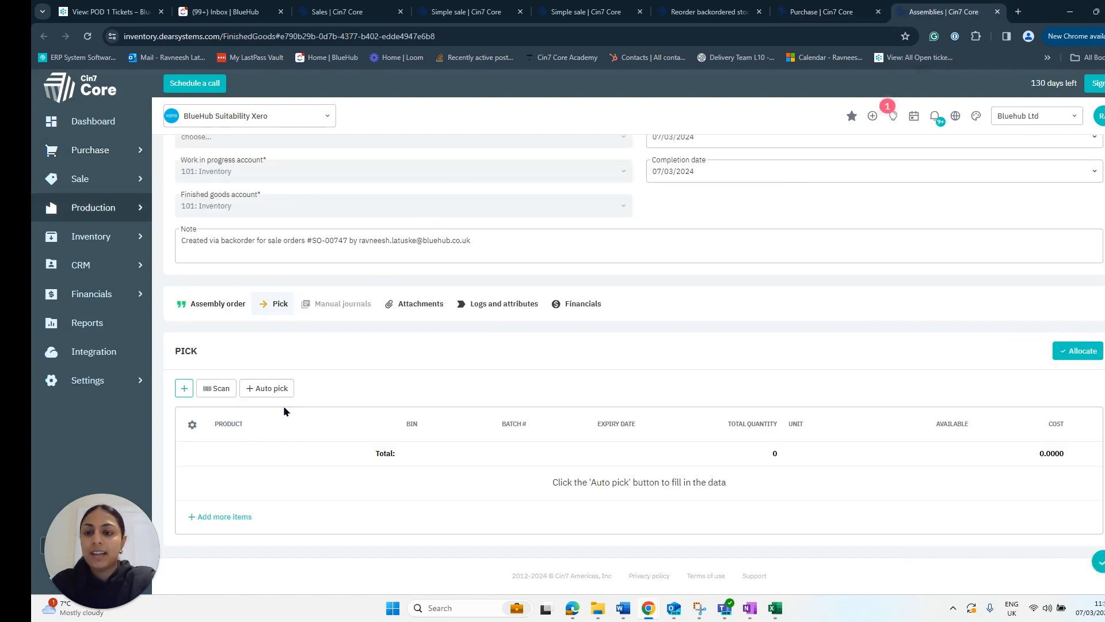
{"action": "left_click", "coordinate": [266, 391]}
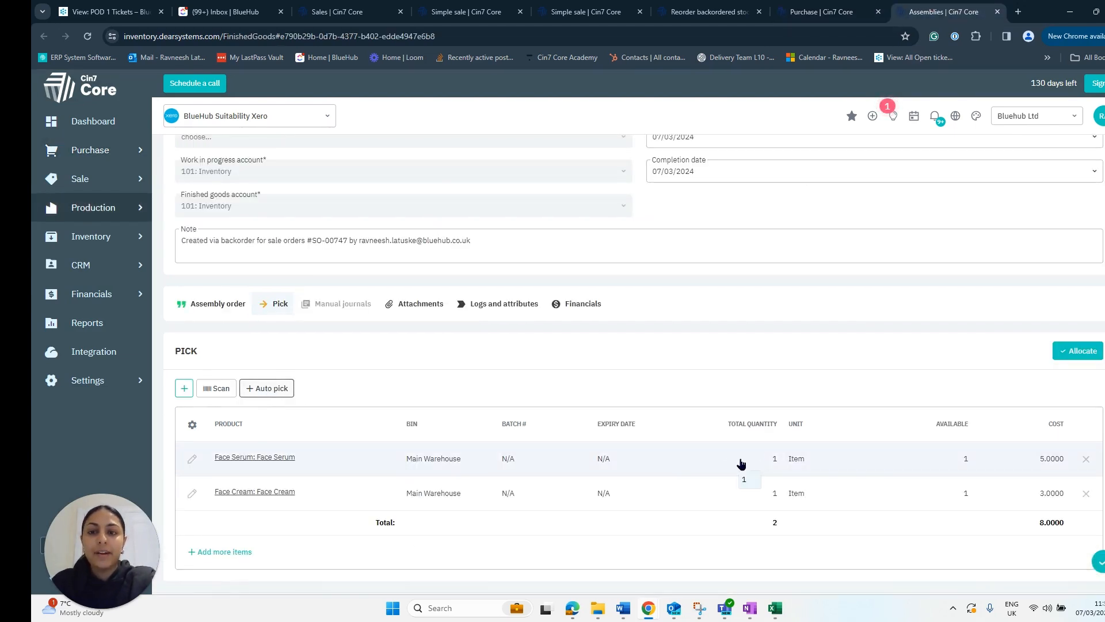
{"action": "left_click", "coordinate": [1078, 350]}
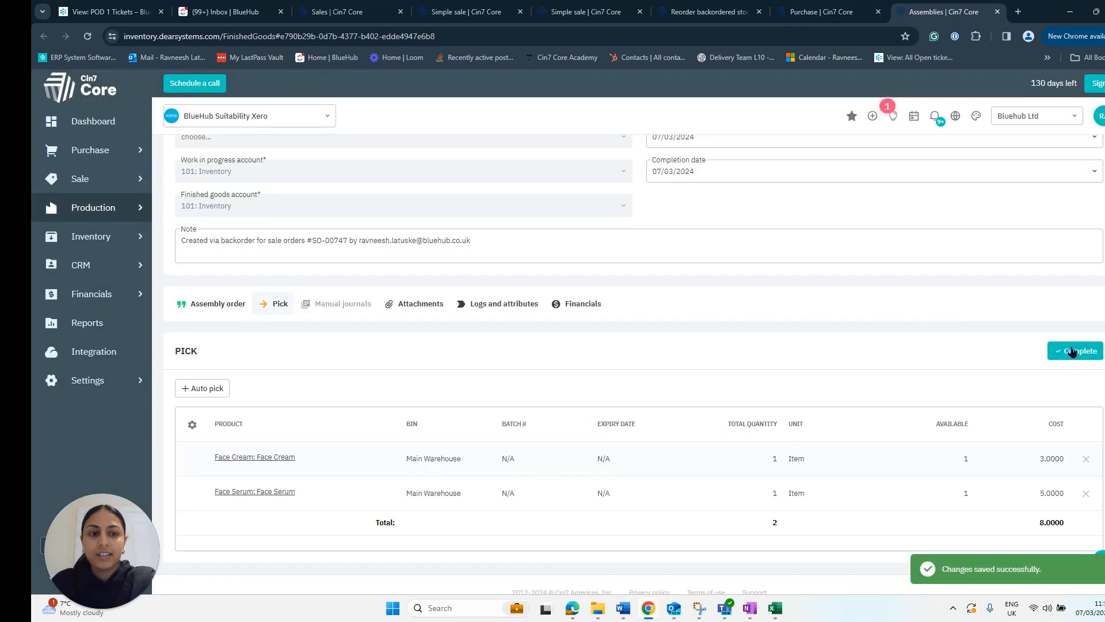
{"action": "left_click", "coordinate": [1072, 352]}
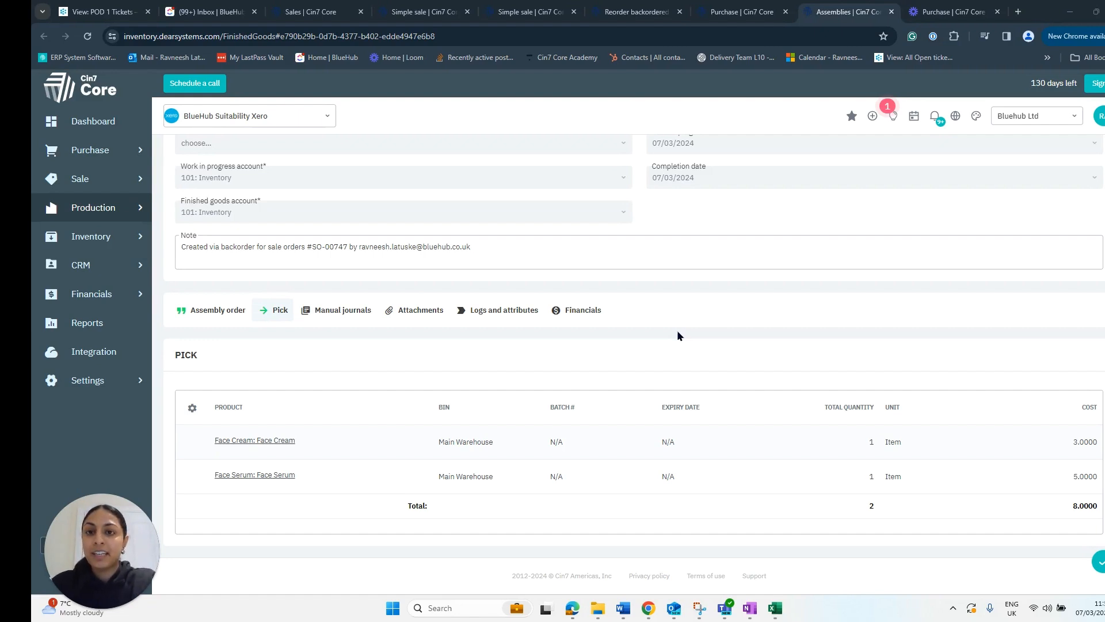
Step: Auto pick the Skin Gift Set on its sale order and authorise the pick
{"action": "left_click", "coordinate": [422, 12]}
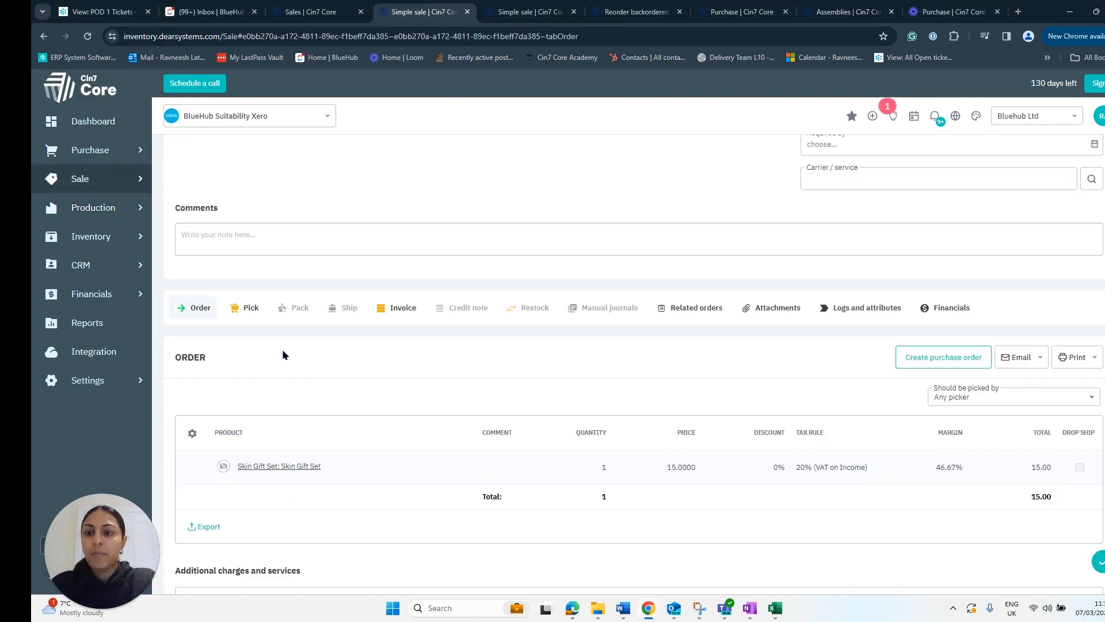
{"action": "left_click", "coordinate": [251, 309]}
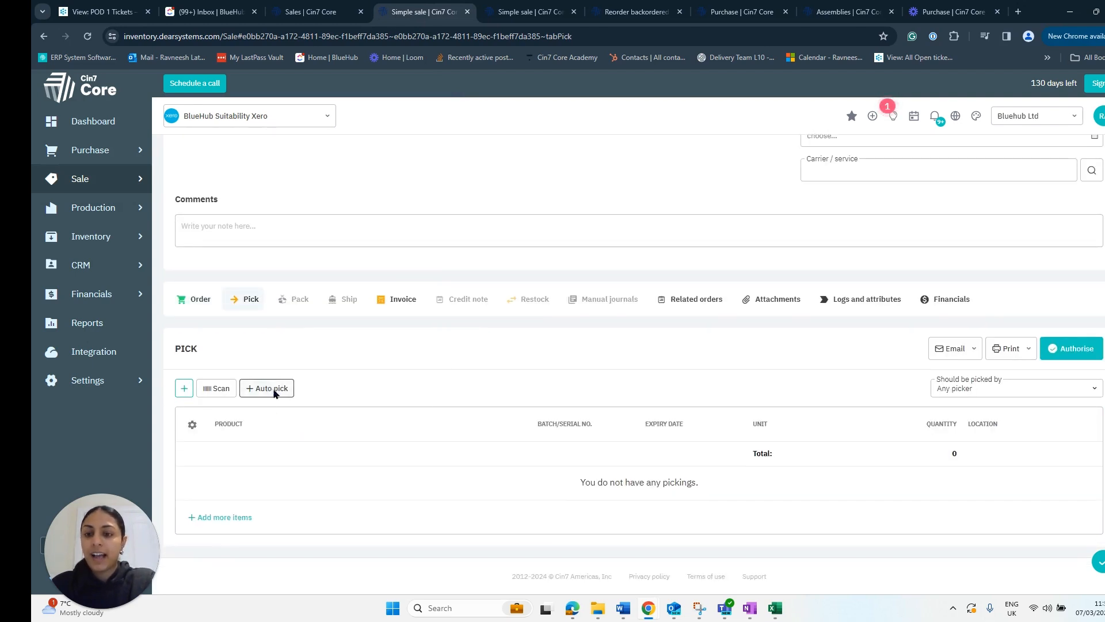
{"action": "left_click", "coordinate": [268, 388]}
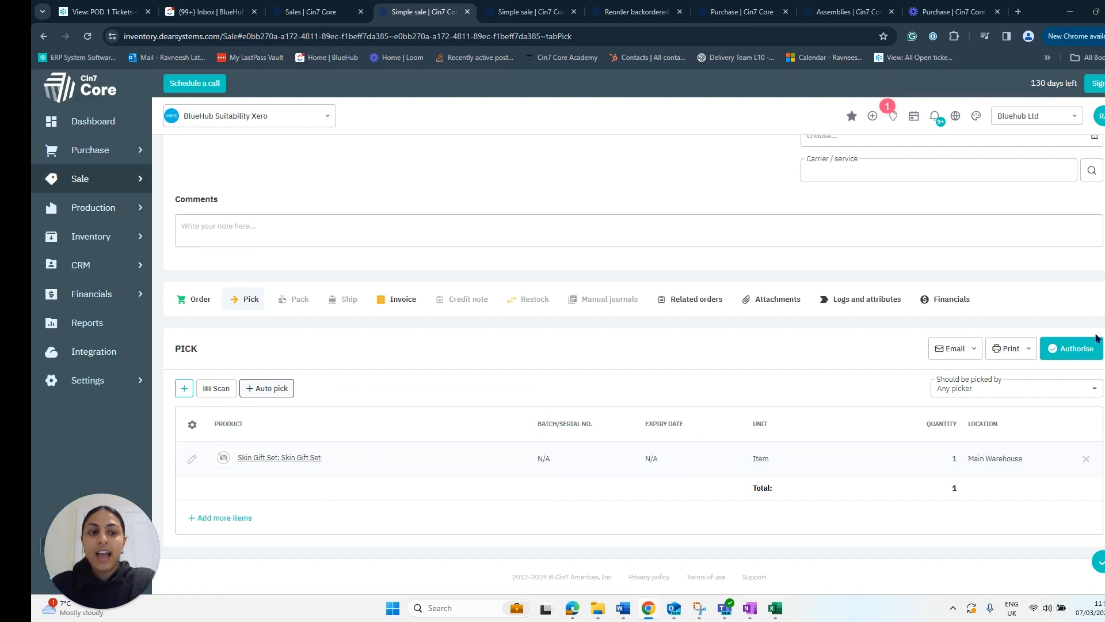
{"action": "left_click", "coordinate": [1082, 348]}
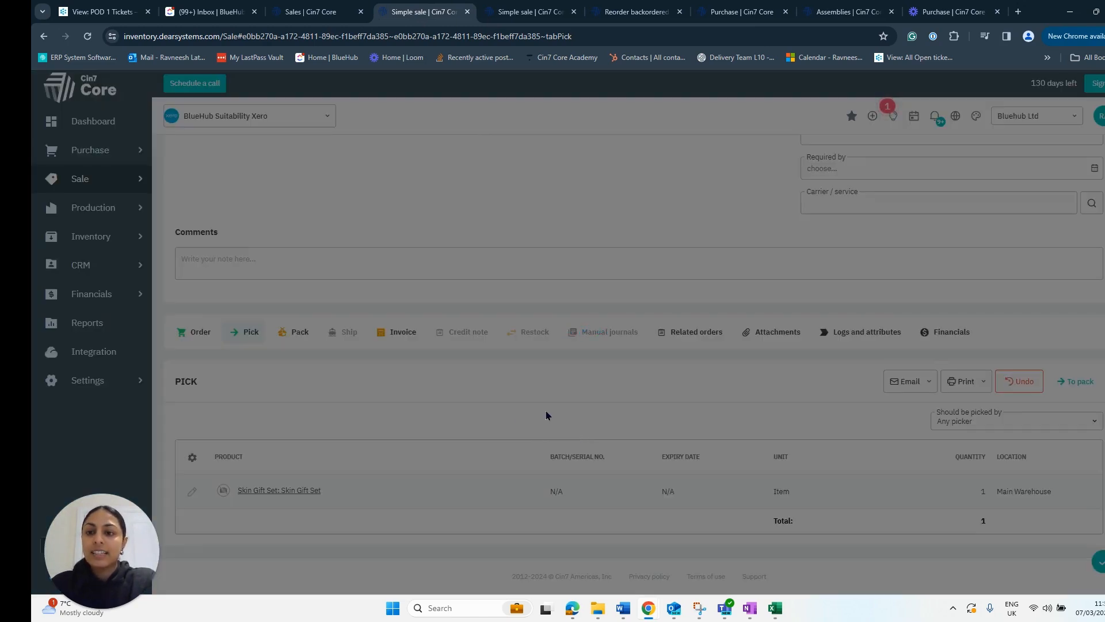